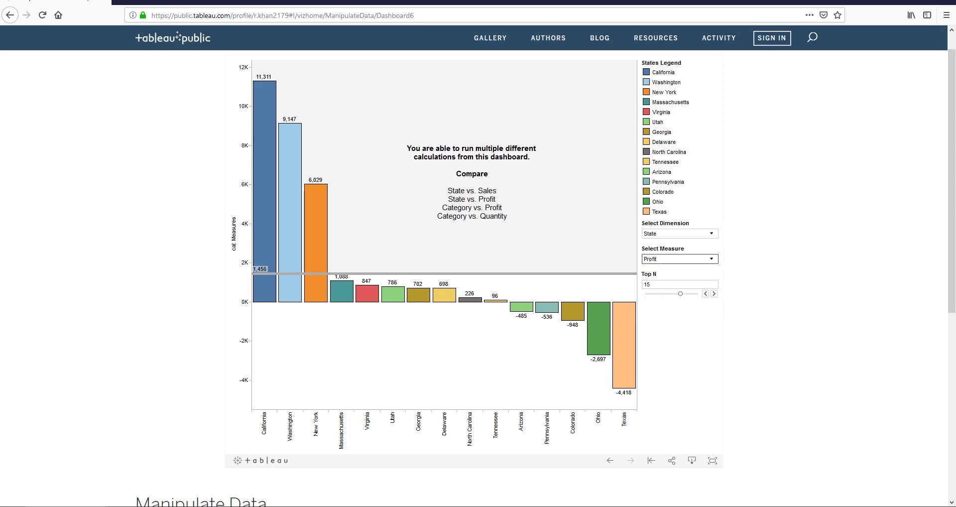
# Compare the states on the dashboard by Quantity and by Discount using the measure selector
pyautogui.click(680, 259)
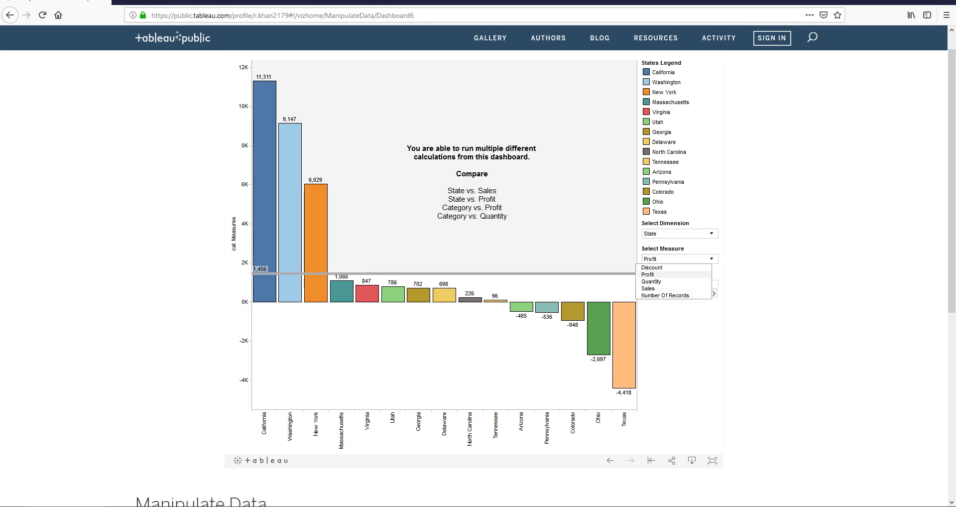
pyautogui.click(667, 275)
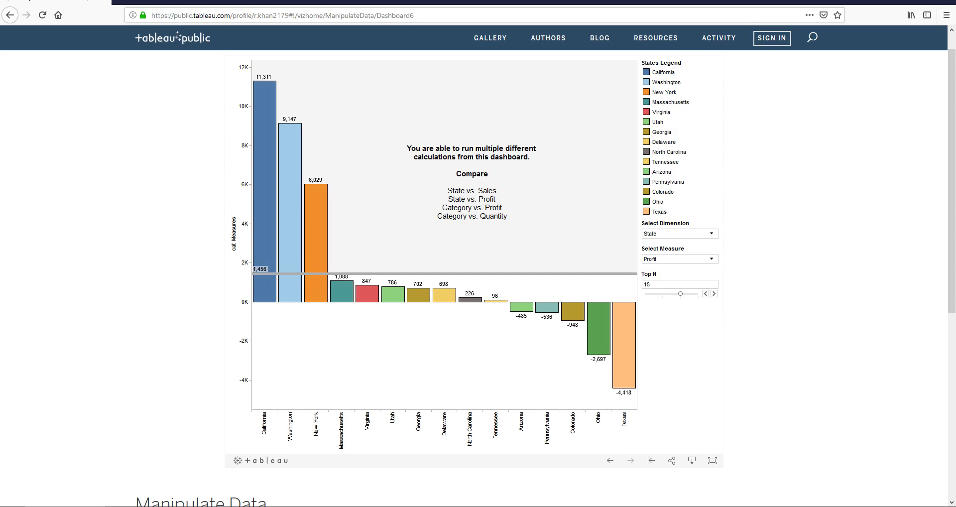
pyautogui.click(680, 259)
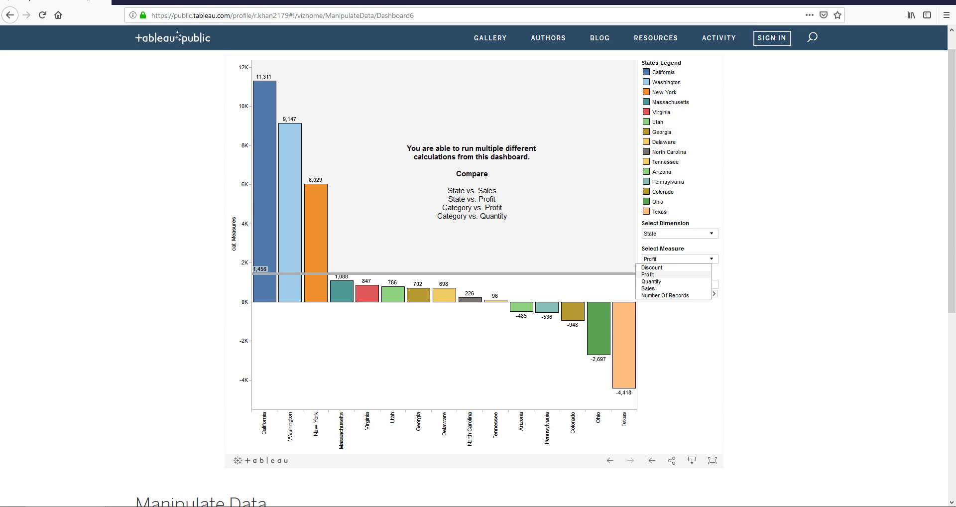
pyautogui.click(651, 281)
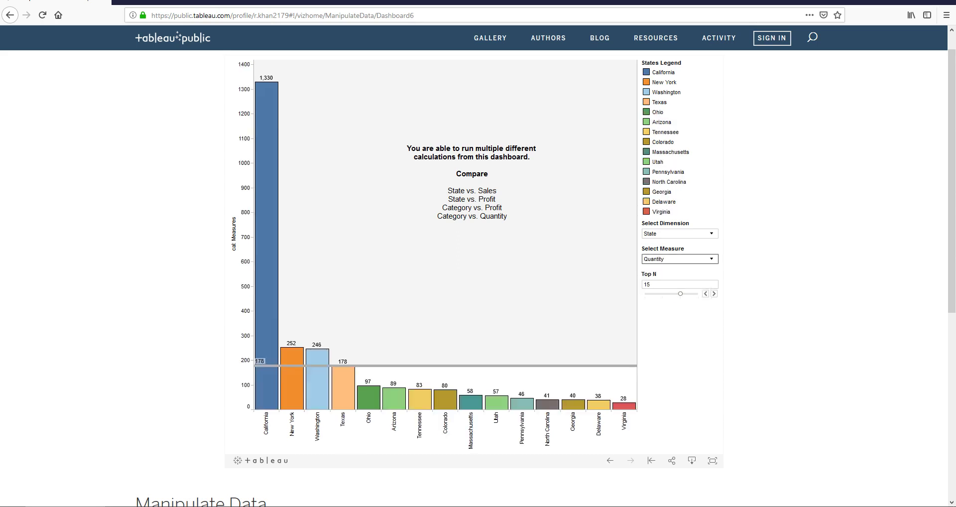
pyautogui.click(676, 259)
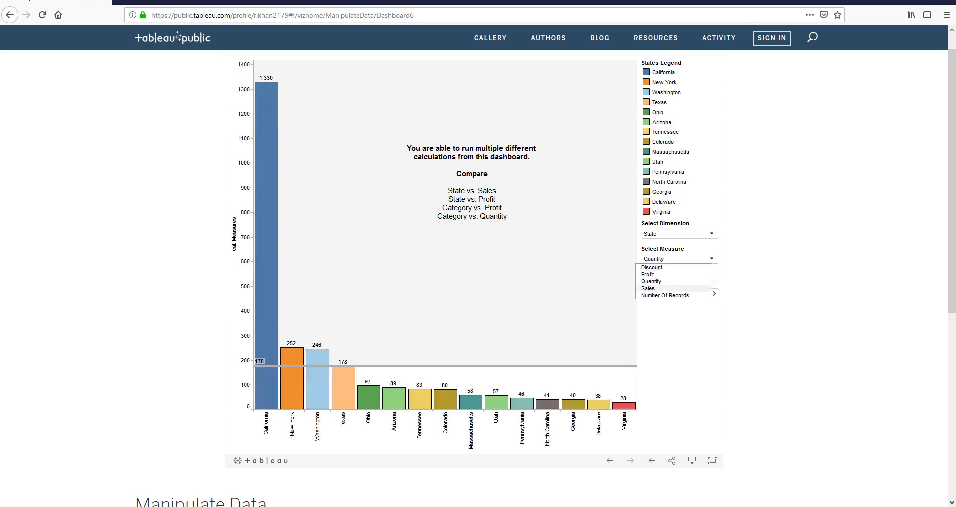
pyautogui.click(651, 268)
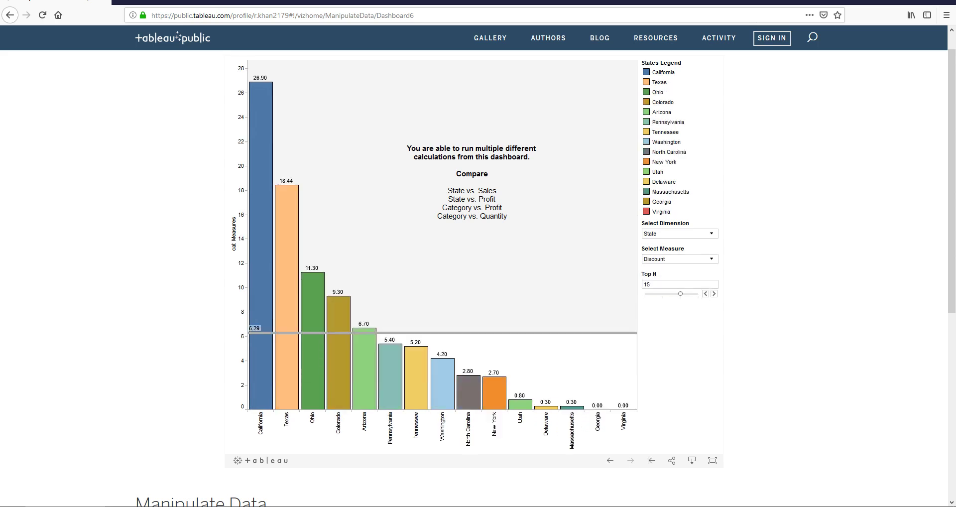
# Try Category as the dashboard's dimension, undo that change, and review the available dimension and measure options
pyautogui.click(677, 233)
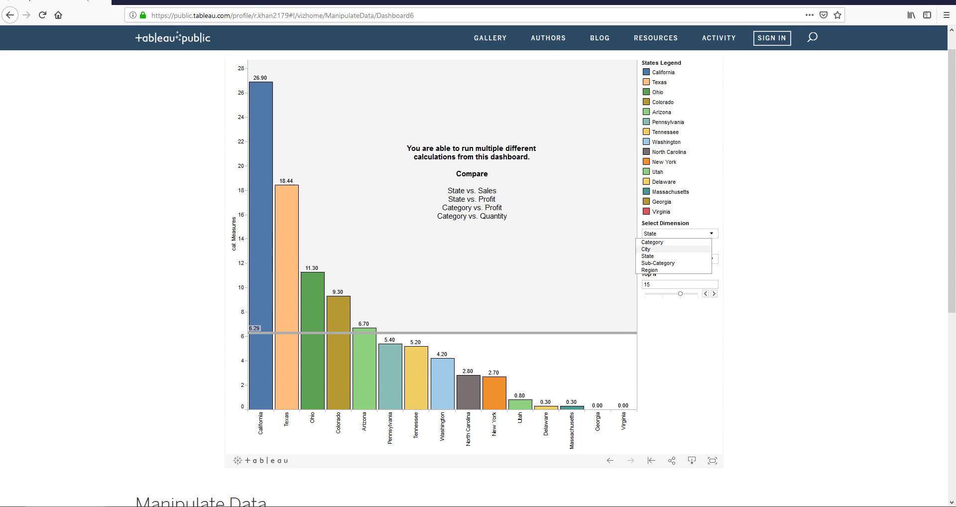
pyautogui.click(657, 242)
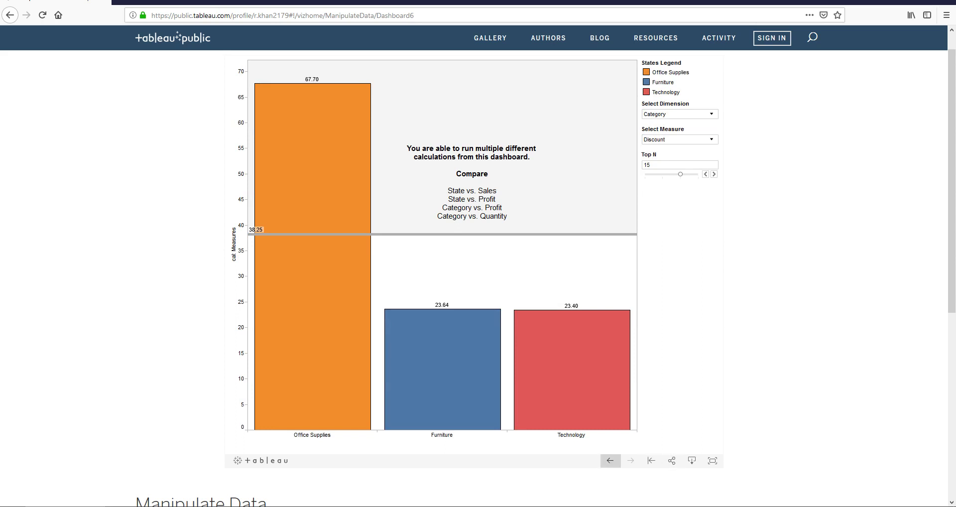
pyautogui.click(610, 460)
pyautogui.click(677, 234)
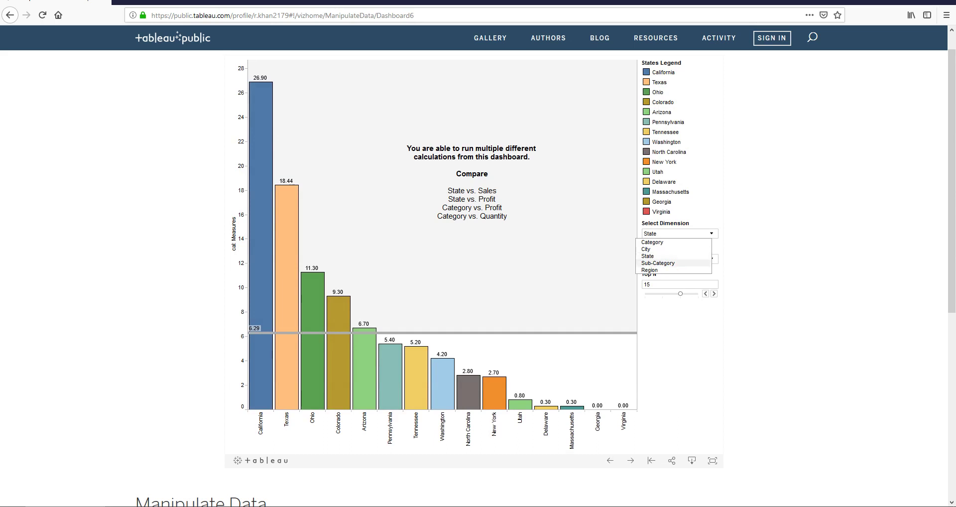
pyautogui.press('Escape')
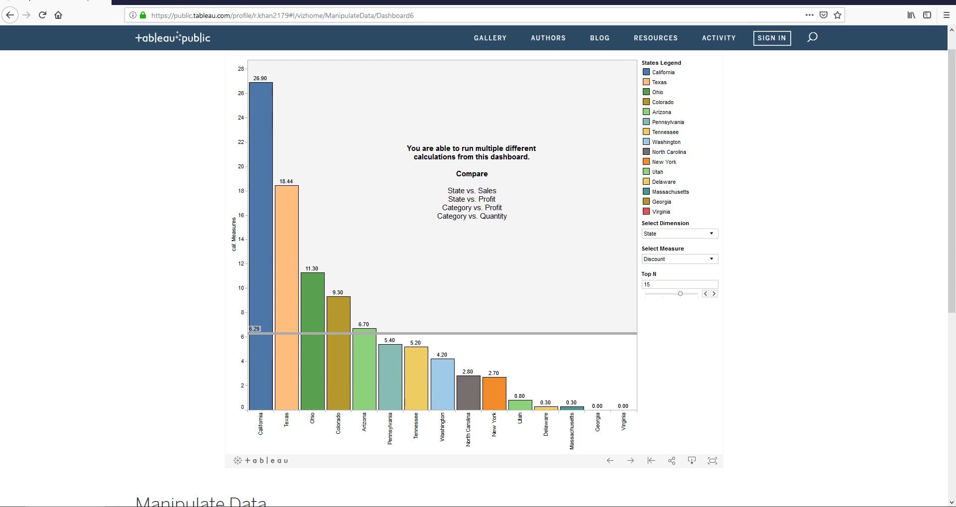
pyautogui.click(684, 259)
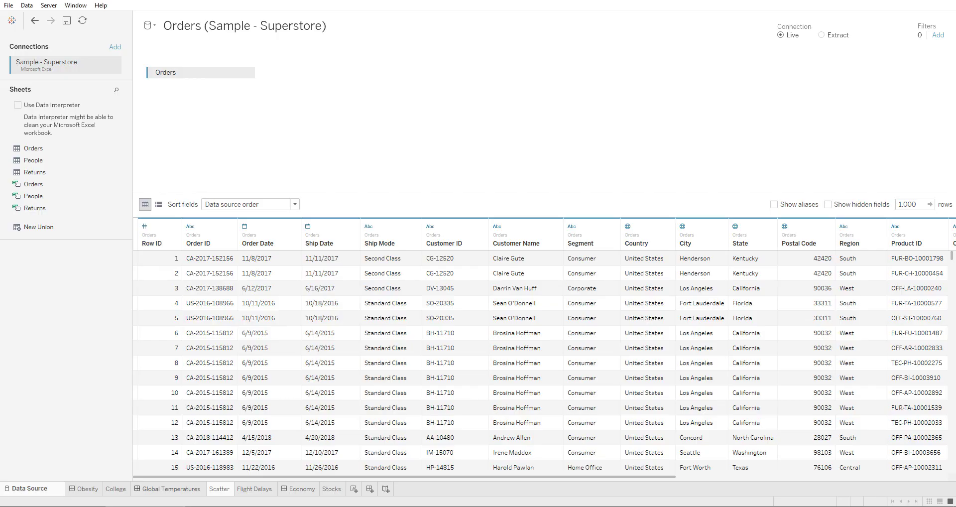
# In Tableau Desktop, connect to the Sample - Superstore Excel workbook as a new data source
pyautogui.click(11, 20)
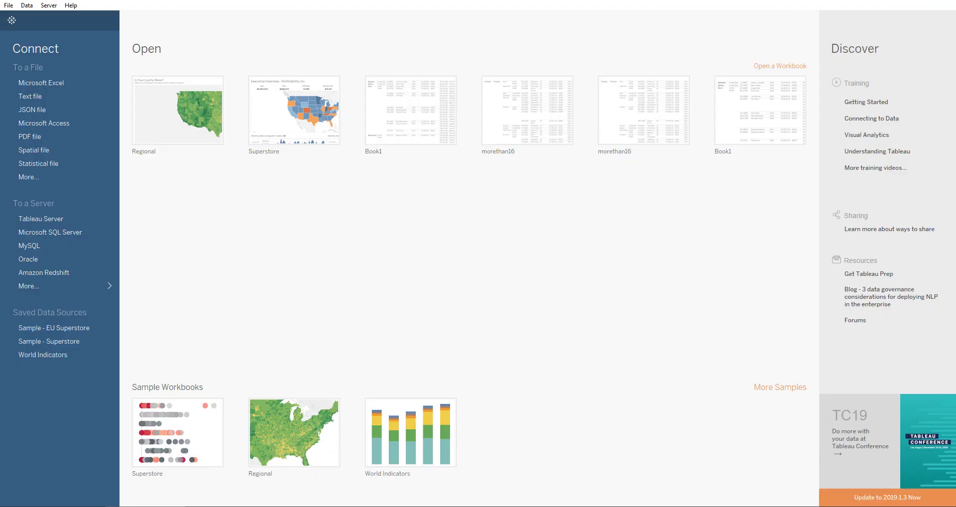
pyautogui.click(41, 83)
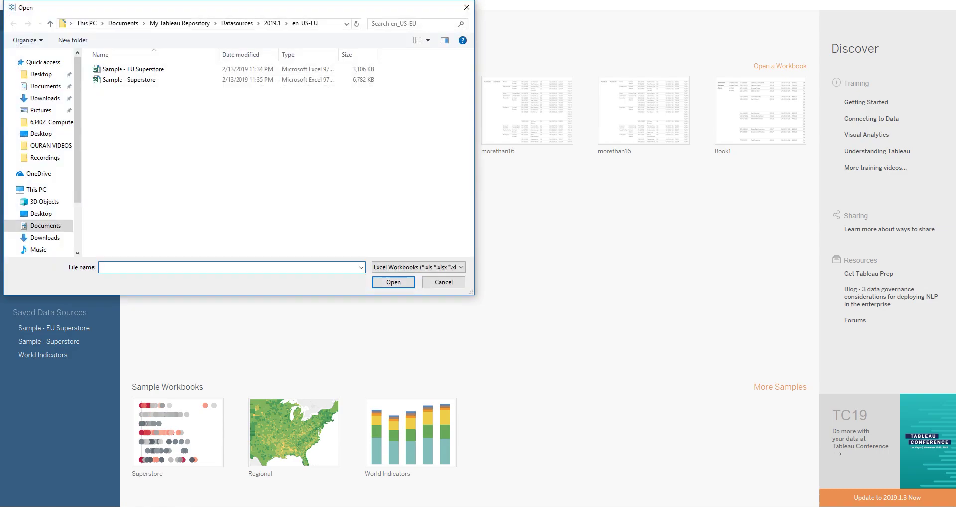
pyautogui.press('Escape')
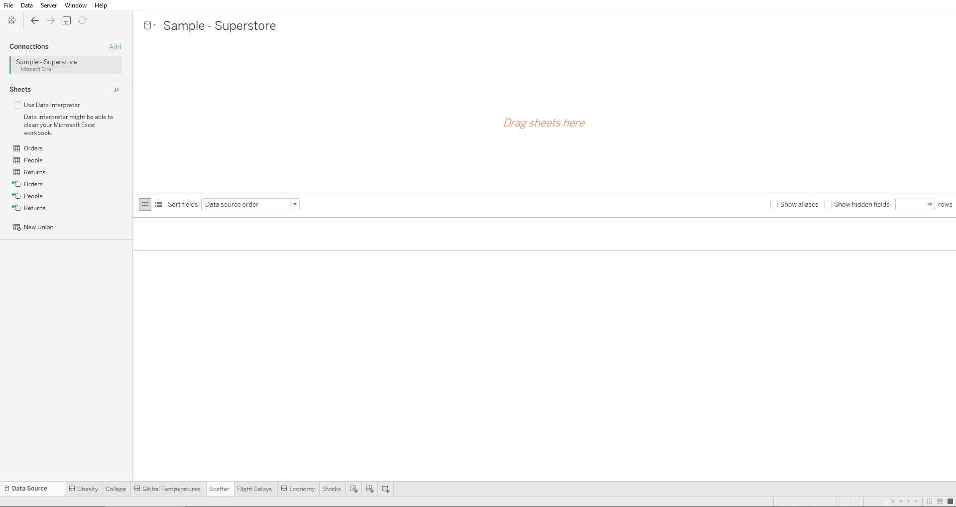
pyautogui.click(115, 47)
pyautogui.click(183, 81)
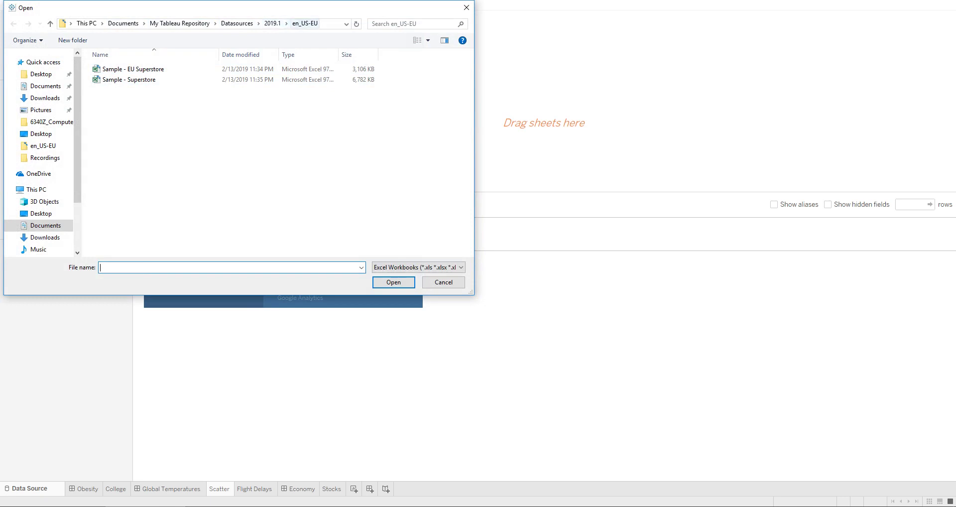
pyautogui.click(129, 80)
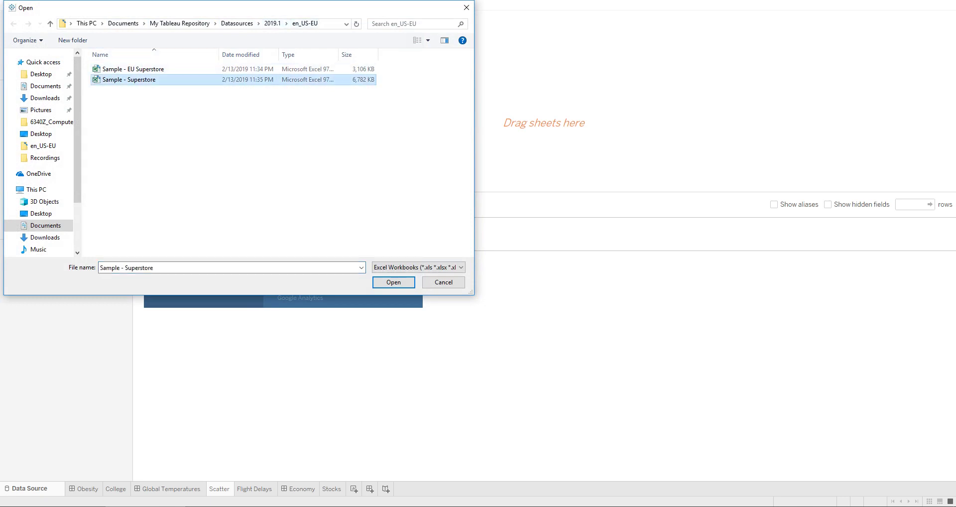
pyautogui.press('Return')
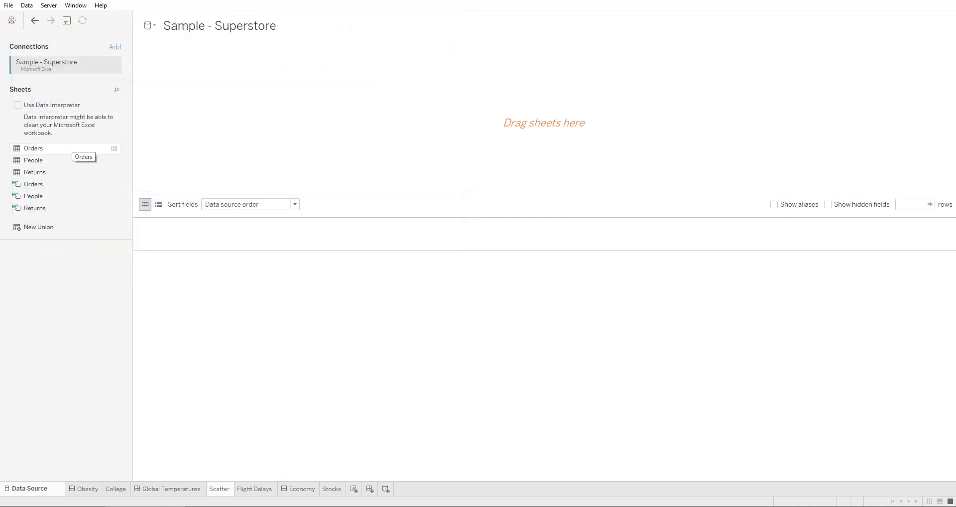
# Add the Orders sheet to the data source and create a new worksheet
pyautogui.moveTo(71, 148); pyautogui.dragTo(299, 123)
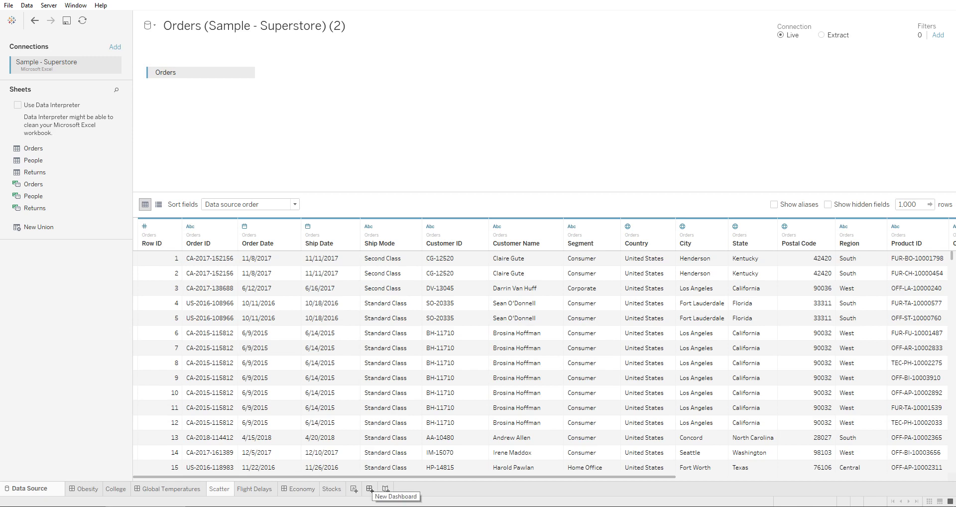
pyautogui.click(354, 488)
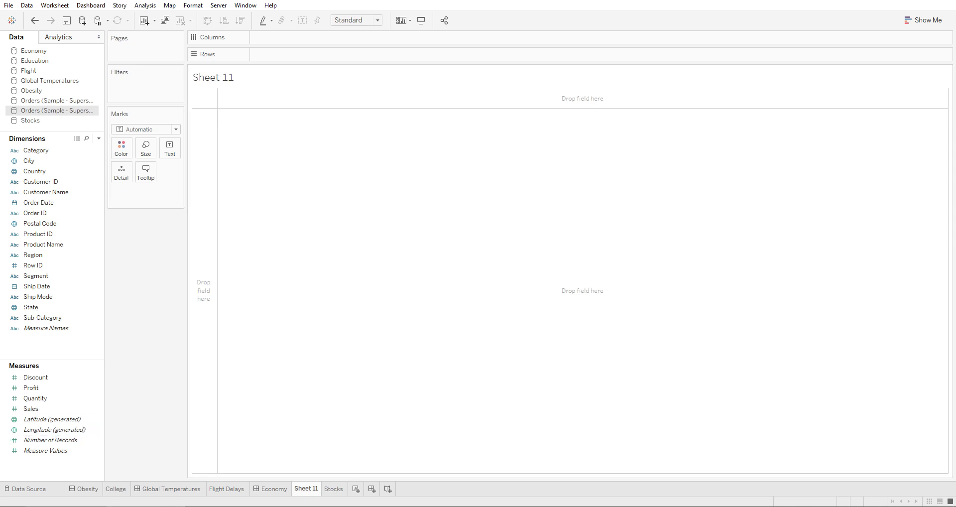
# Review the measure options on the browser dashboard and select the matching Discount, Profit, Quantity and Sales fields in the Tableau Desktop worksheet
pyautogui.moveTo(79, 505)
pyautogui.click(107, 476)
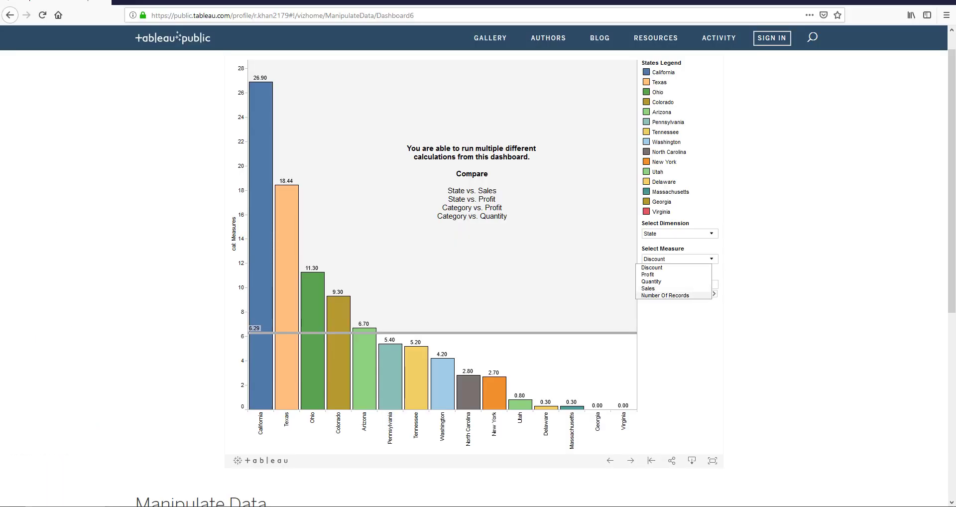
pyautogui.click(665, 295)
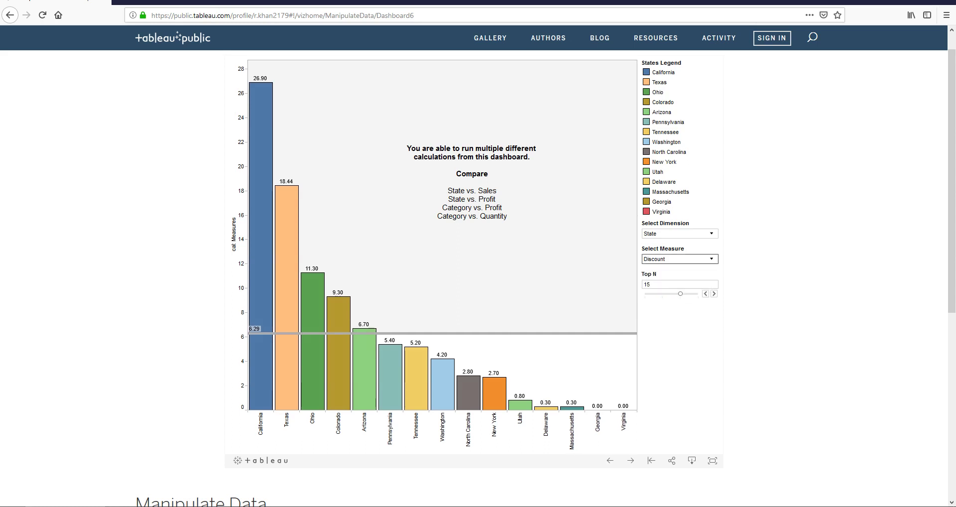
pyautogui.click(679, 259)
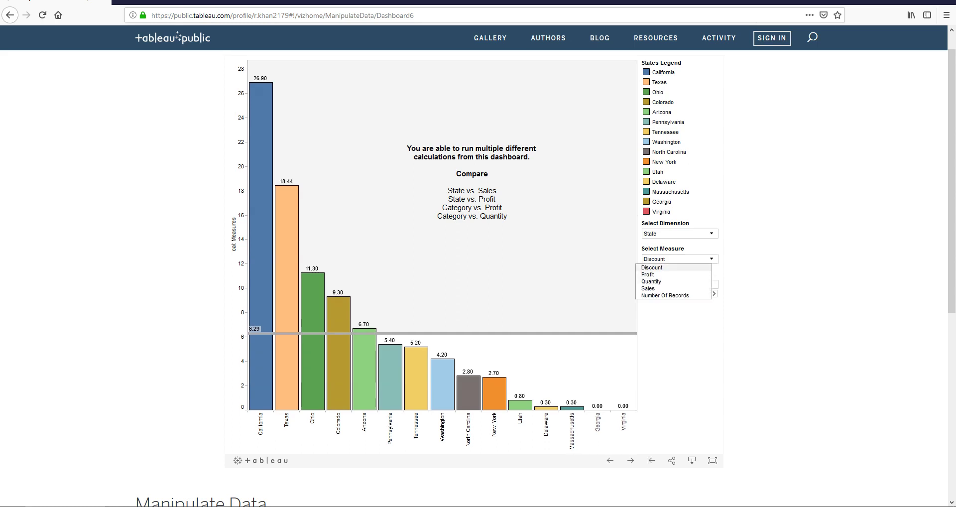
pyautogui.click(680, 259)
pyautogui.click(680, 258)
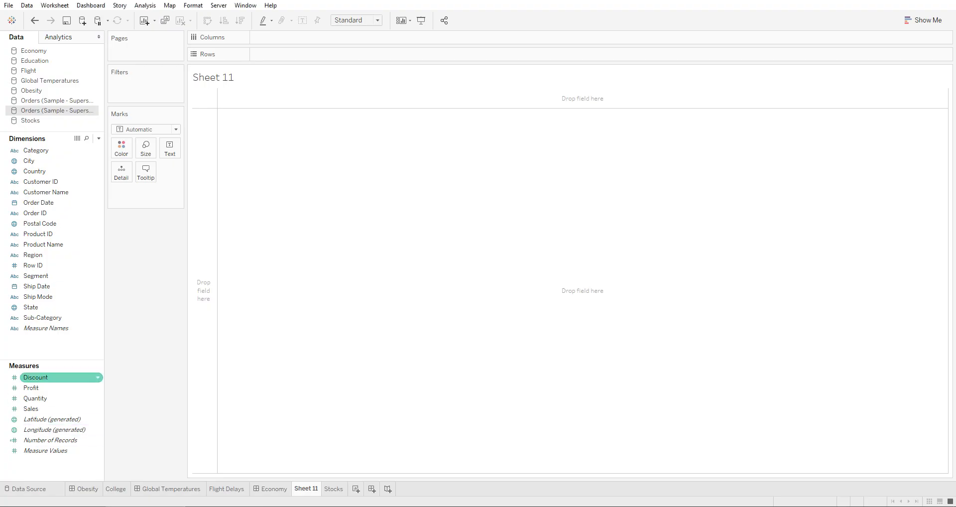
pyautogui.click(36, 377)
pyautogui.keyDown('shift'); pyautogui.click(49, 408); pyautogui.keyUp('shift')
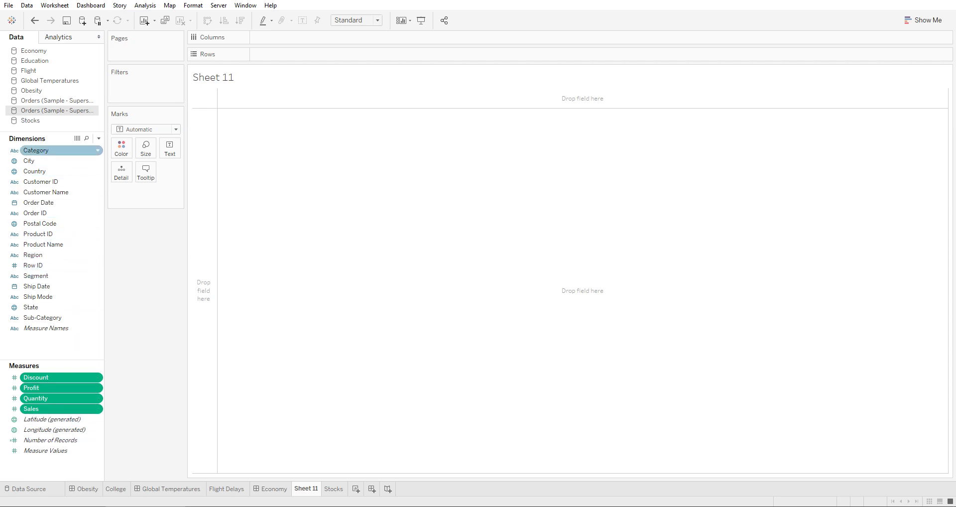
# Add State to the worksheet as text and lay it out as a text table with State on rows
pyautogui.moveTo(31, 307); pyautogui.dragTo(170, 148)
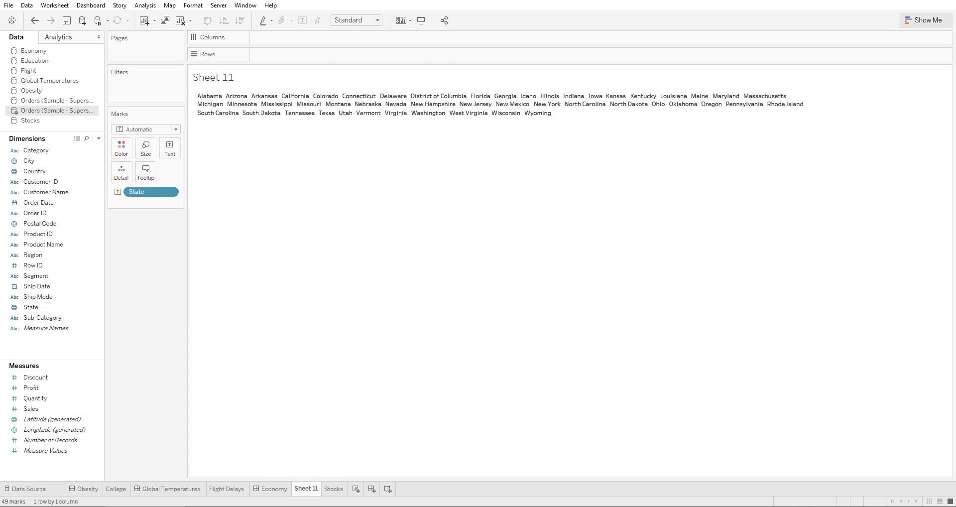
pyautogui.click(922, 20)
pyautogui.click(873, 49)
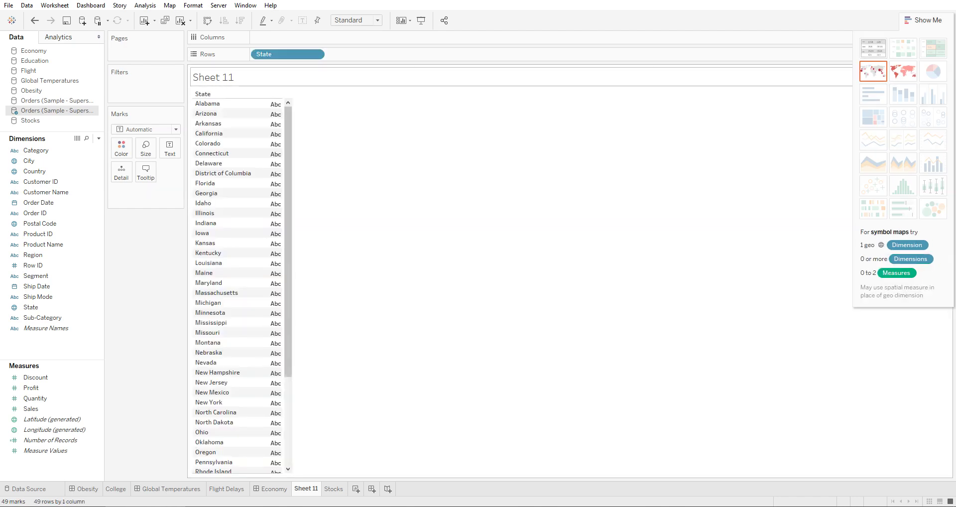
pyautogui.click(923, 20)
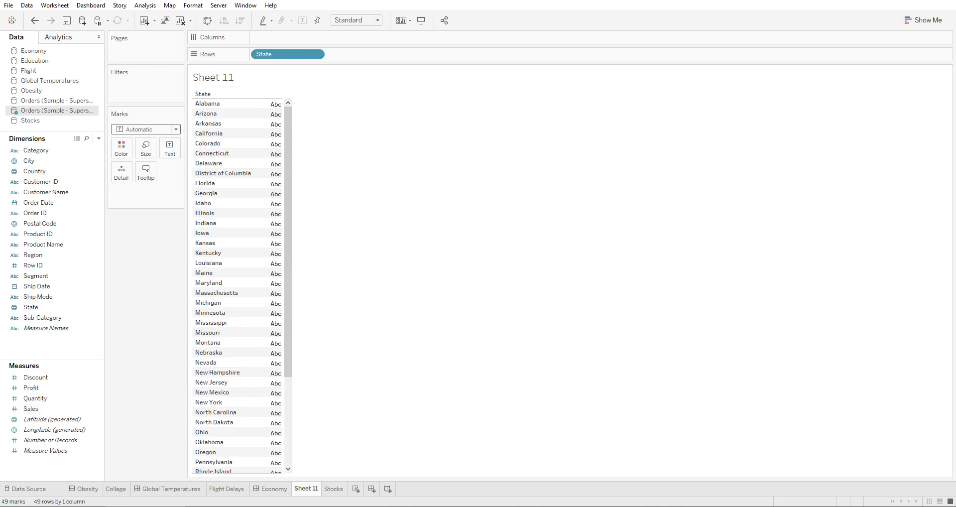
# Start a new parameter named Measures and set its data type to String
pyautogui.click(98, 138)
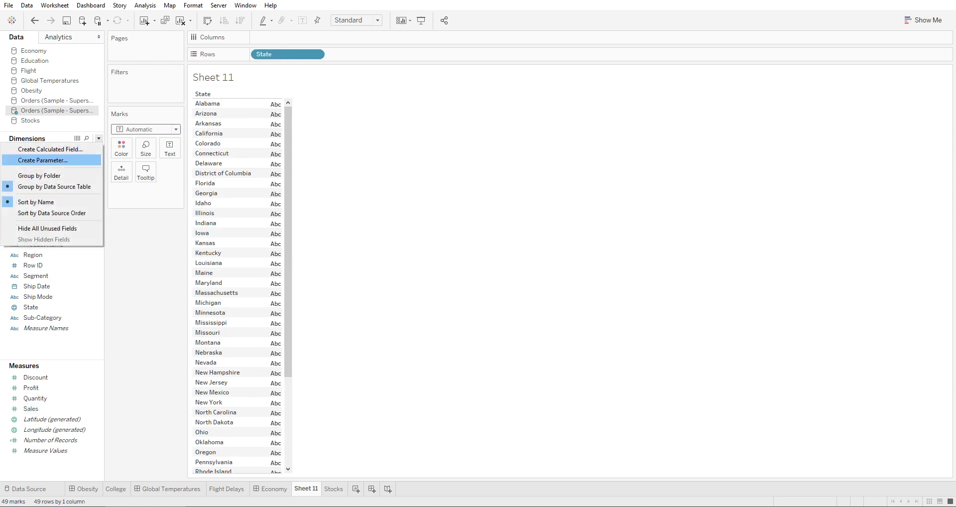
pyautogui.click(43, 159)
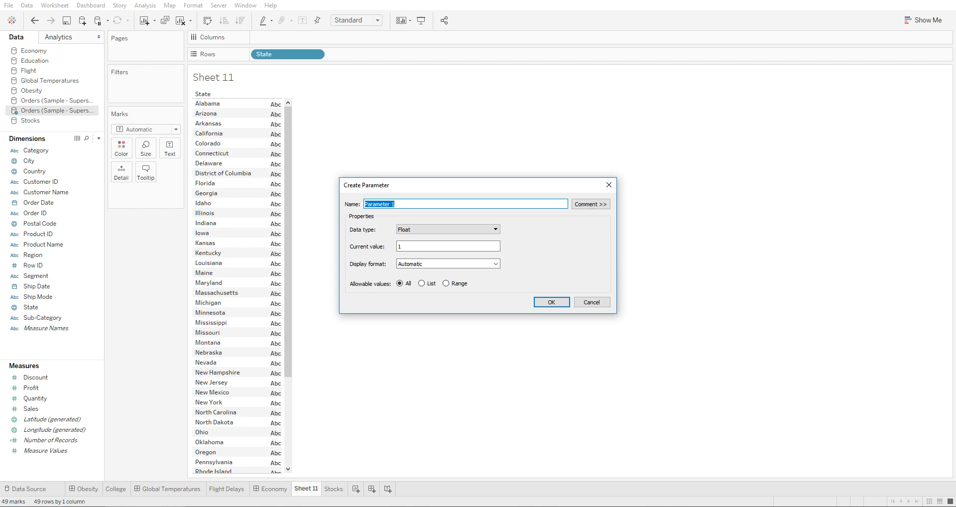
pyautogui.write('Measures')
pyautogui.click(448, 229)
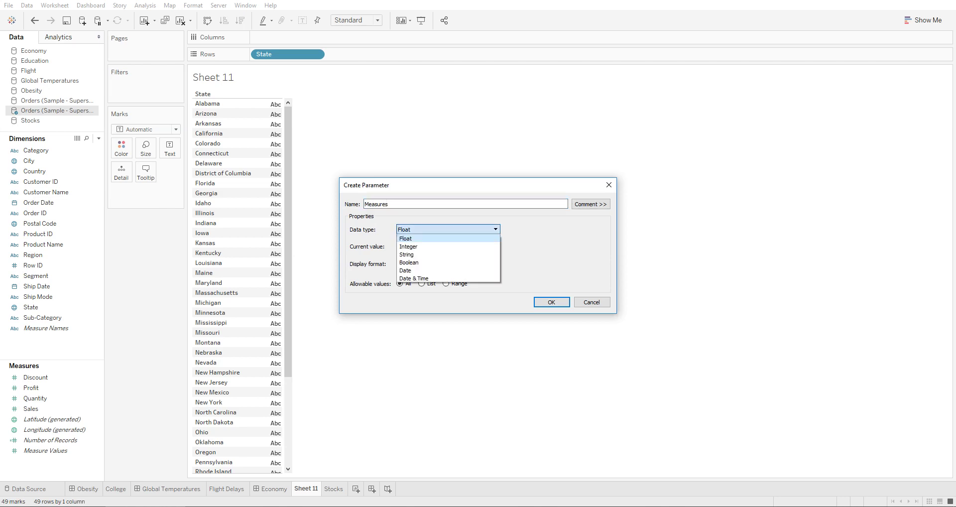
pyautogui.press('Down')
pyautogui.press('Down')
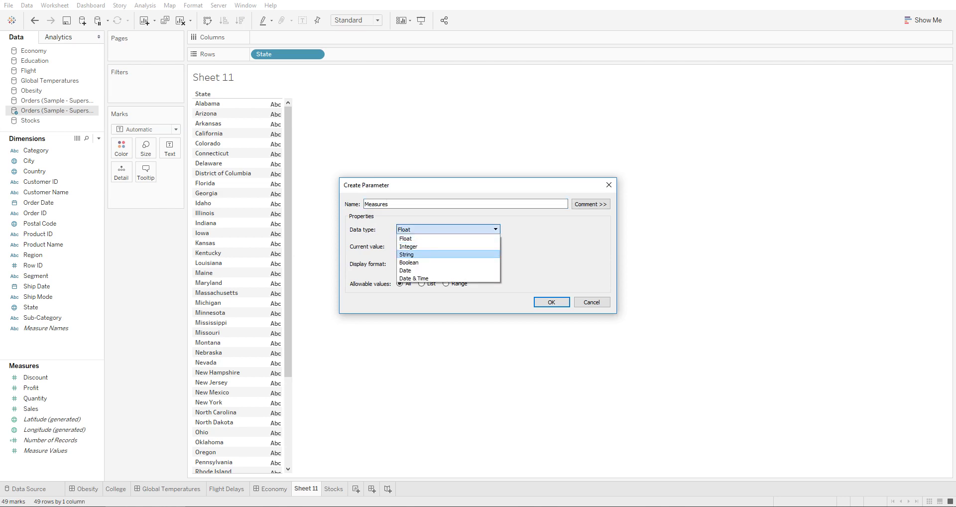
pyautogui.press('Return')
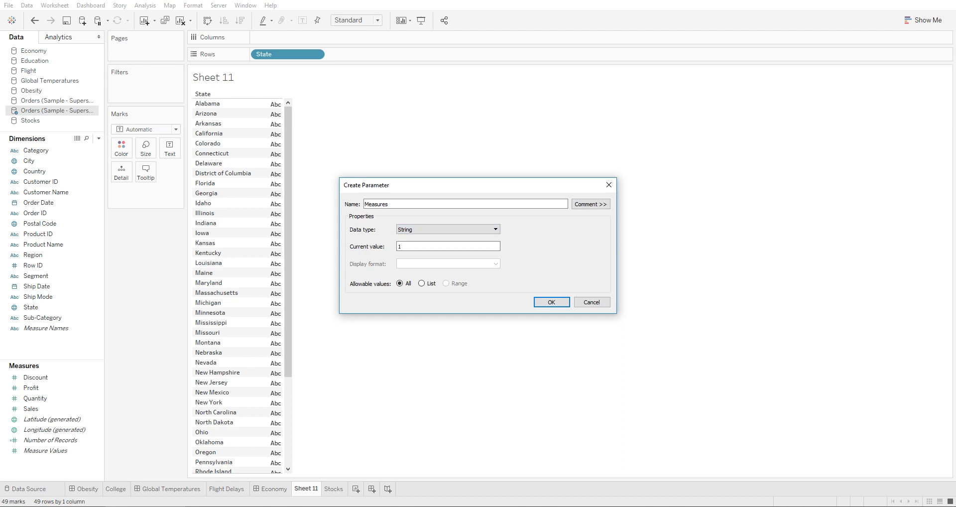
# Restrict the parameter's allowable values to a list and enter Discount, Profit, Quanitty and Sales
pyautogui.click(421, 283)
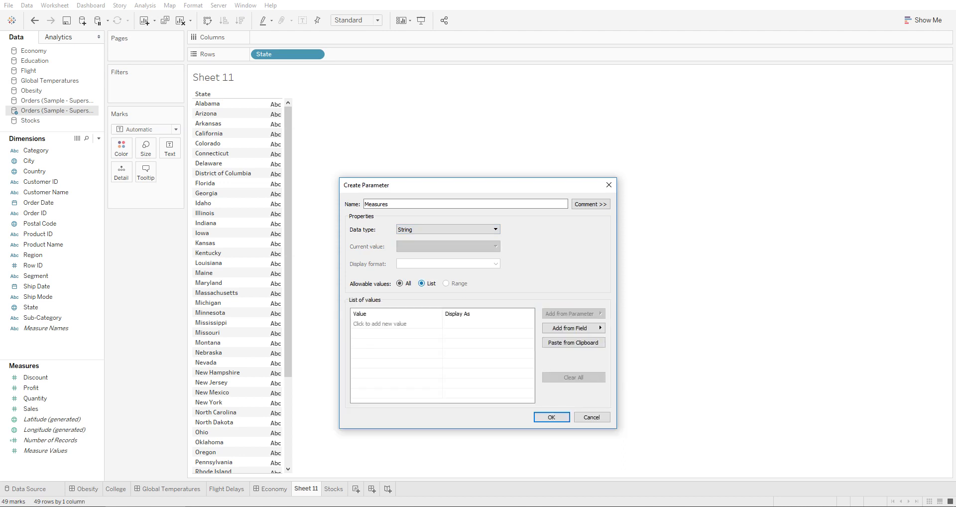
pyautogui.click(380, 324)
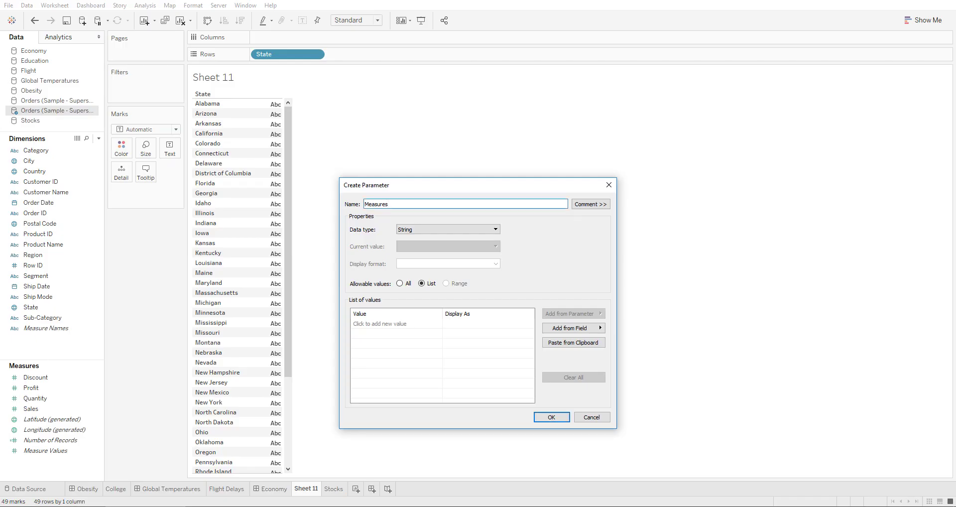
pyautogui.click(395, 323)
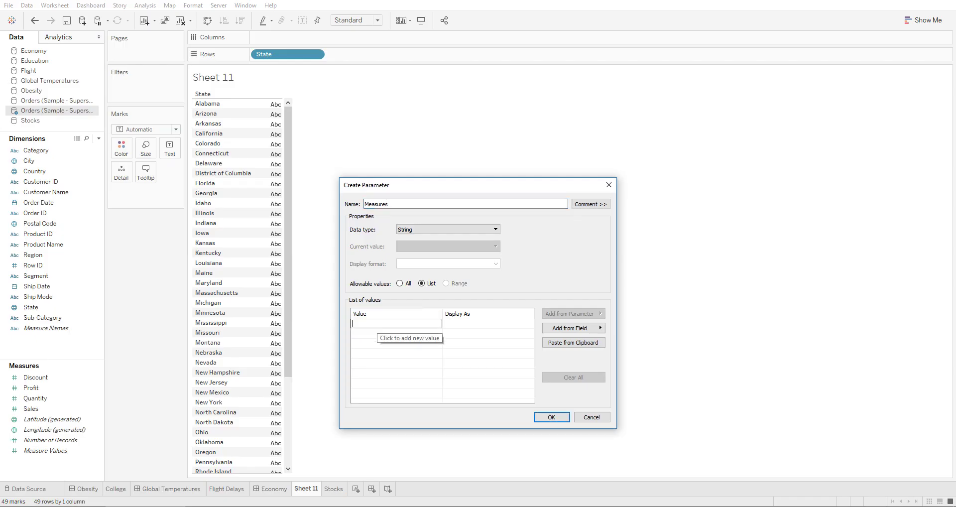
pyautogui.write('Discount')
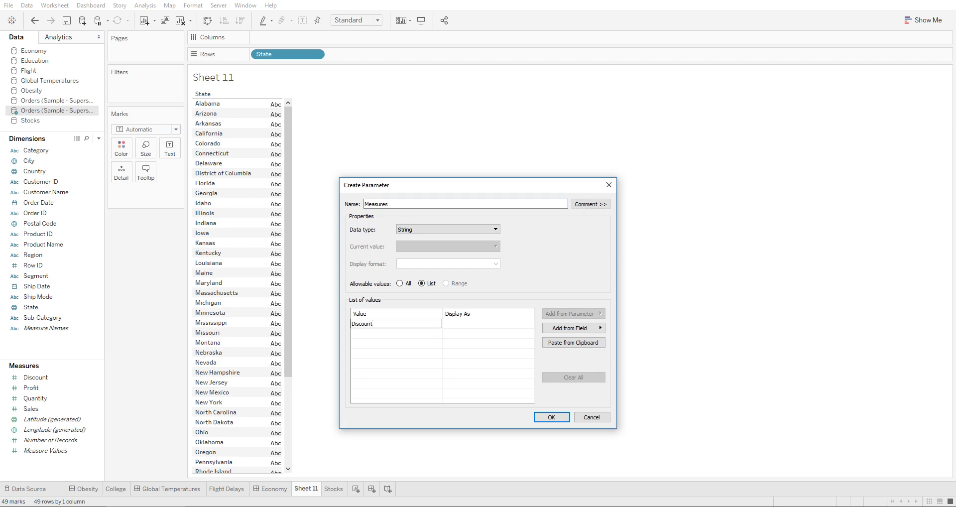
pyautogui.press('Return')
pyautogui.write('Profit')
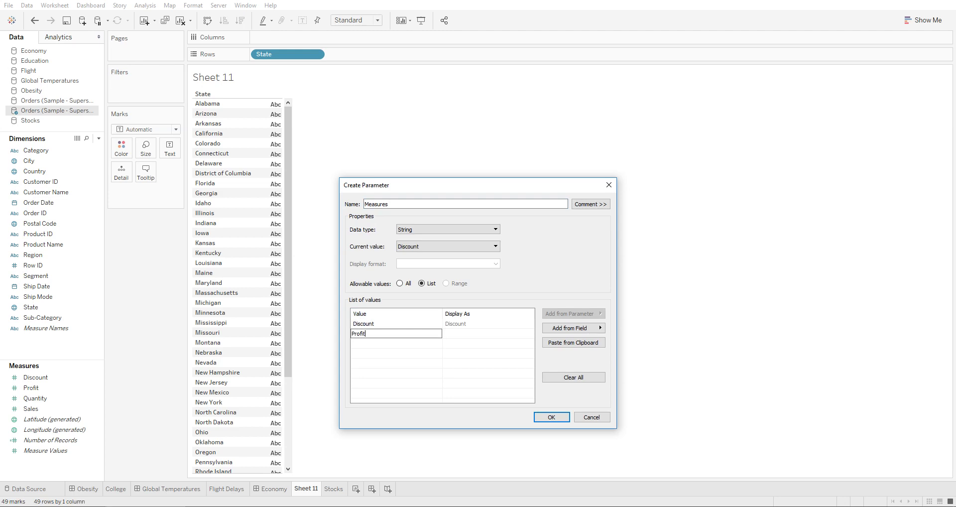
pyautogui.press('Return')
pyautogui.write('Quanitty')
pyautogui.press('Return')
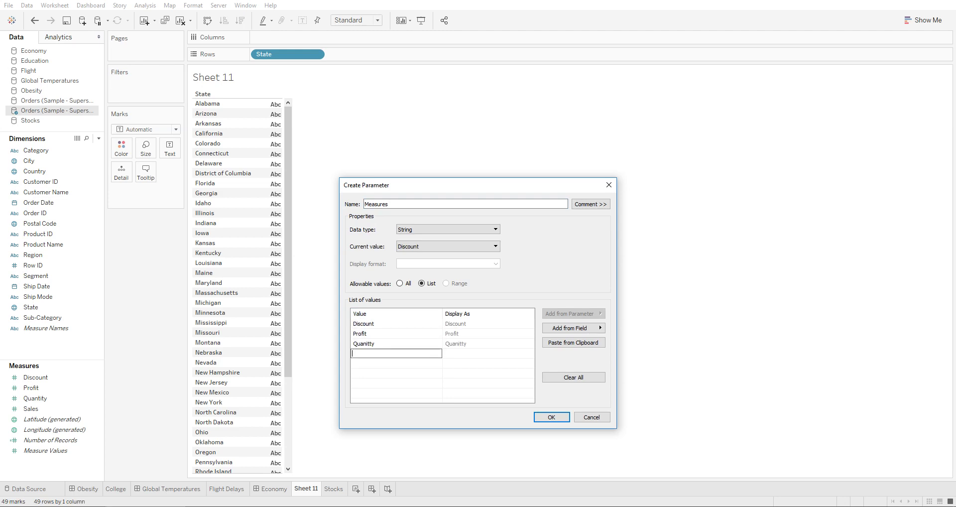
pyautogui.write('Sales')
pyautogui.press('Return')
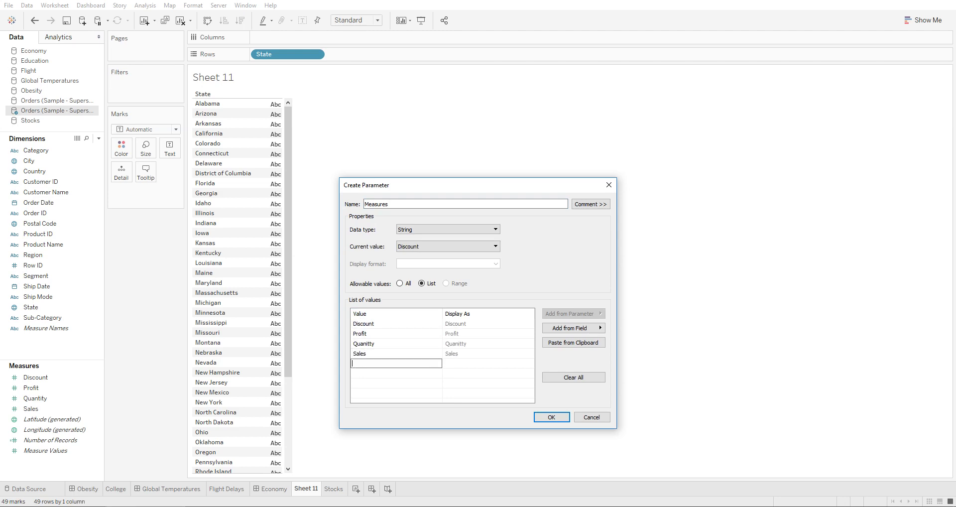
# Correct the spelling of the third list value to Quantity and create the Measures parameter
pyautogui.click(364, 343)
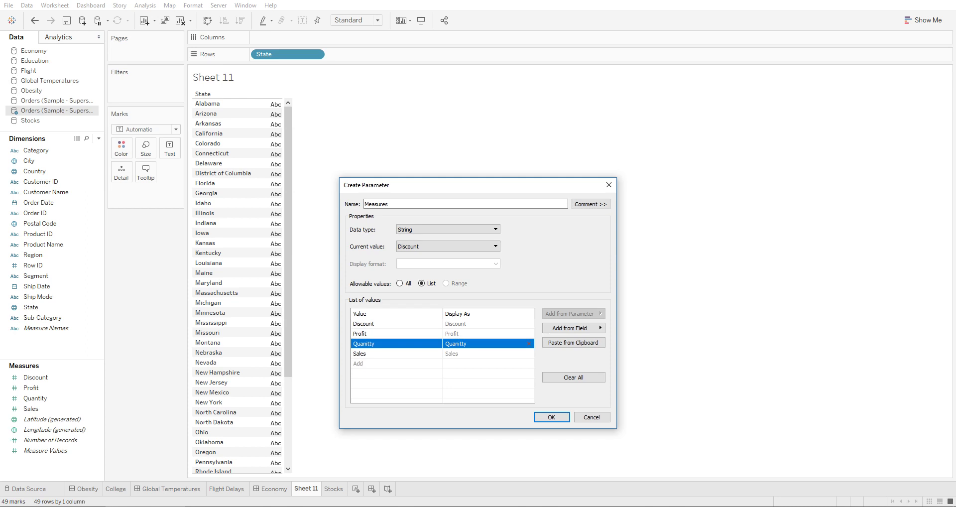
pyautogui.doubleClick(364, 344)
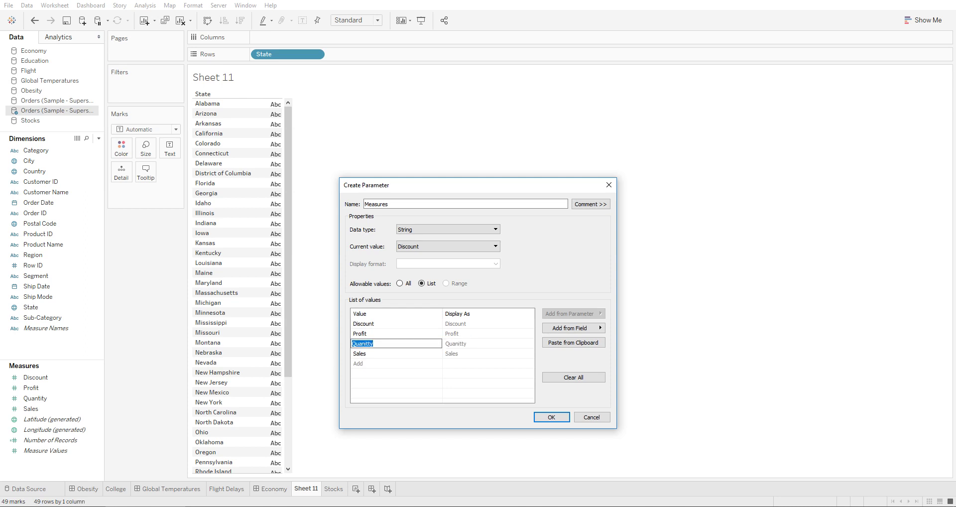
pyautogui.write('Quantity')
pyautogui.press('Return')
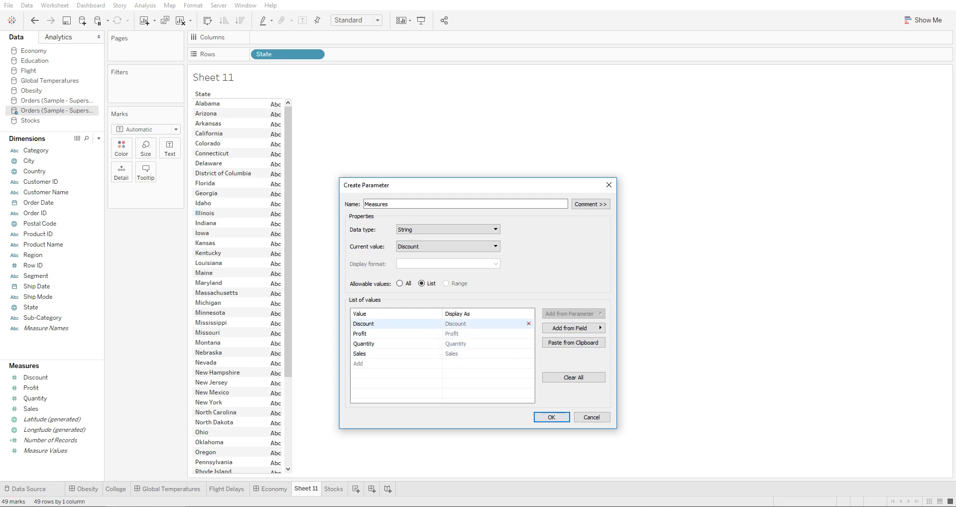
pyautogui.click(398, 323)
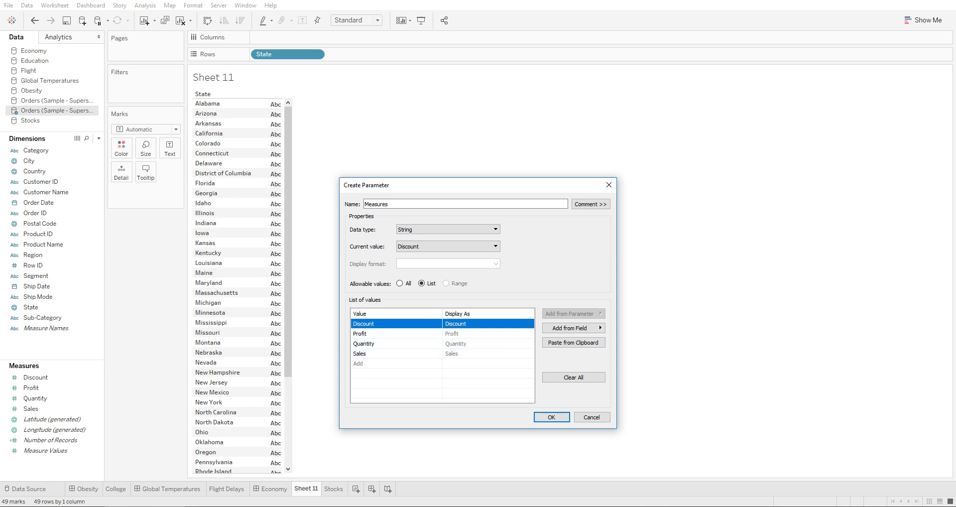
pyautogui.click(551, 417)
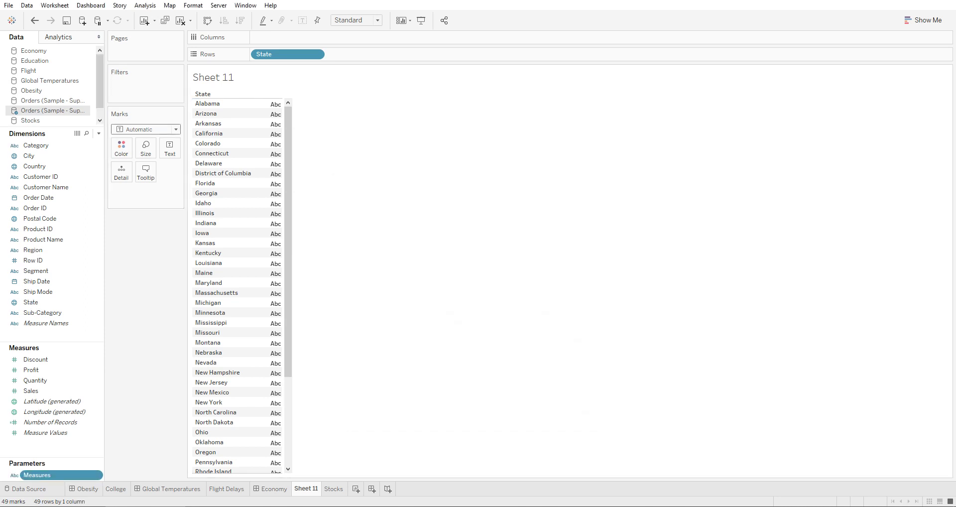
# Create a calculated field named c. measures and begin its formula with case [Measures] when "Discount"
pyautogui.click(99, 133)
pyautogui.click(45, 143)
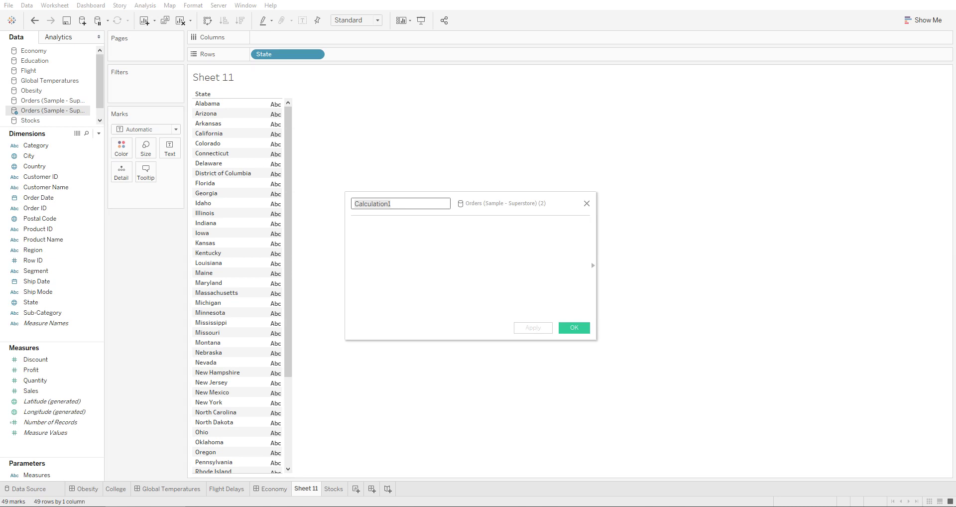
pyautogui.write('c. measures')
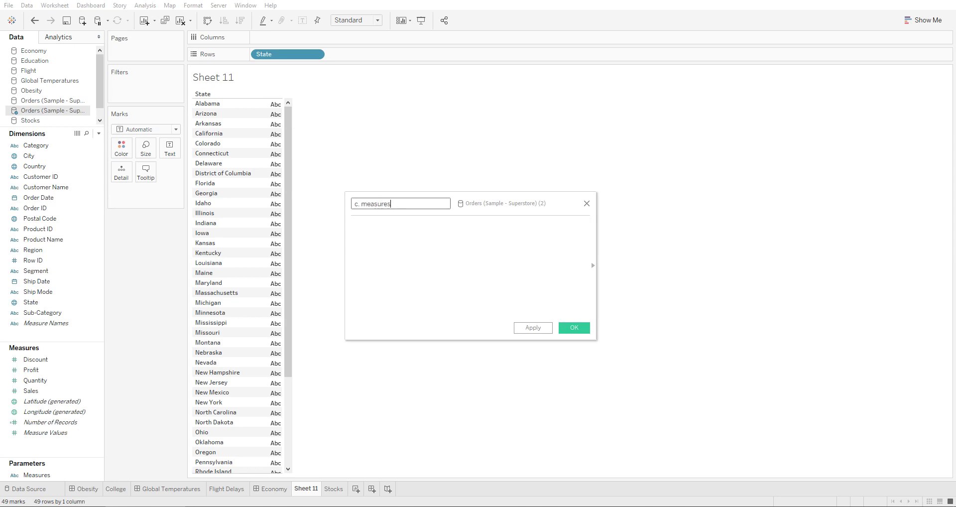
pyautogui.press('Tab')
pyautogui.write('case ')
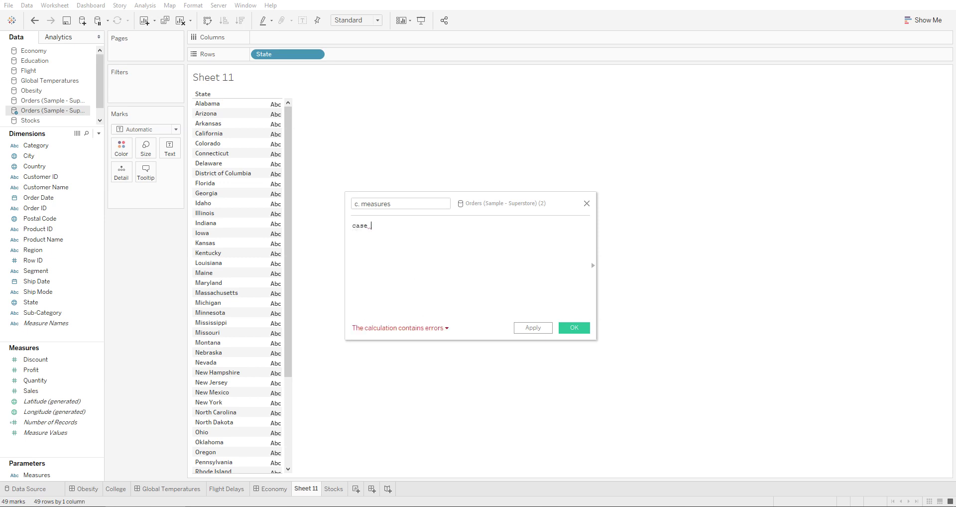
pyautogui.write('Measures')
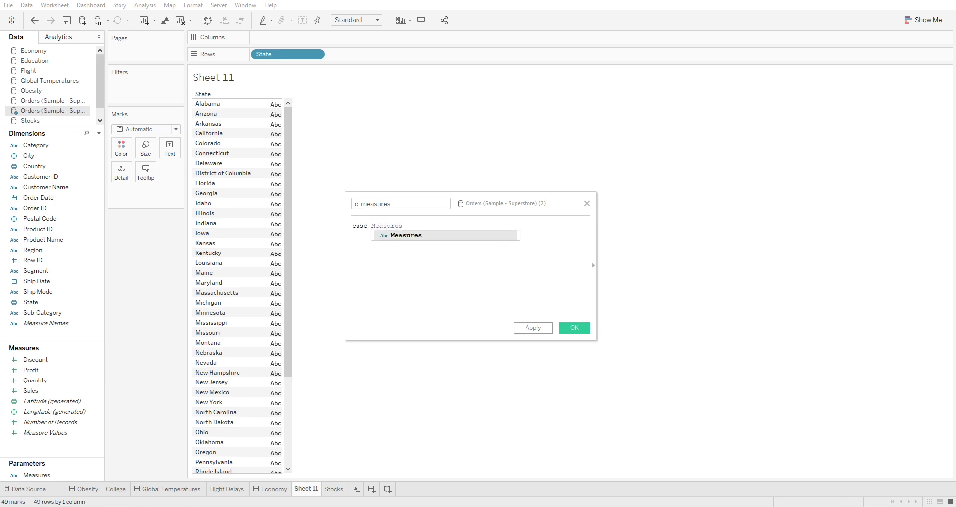
pyautogui.press('Return')
pyautogui.write('when ')
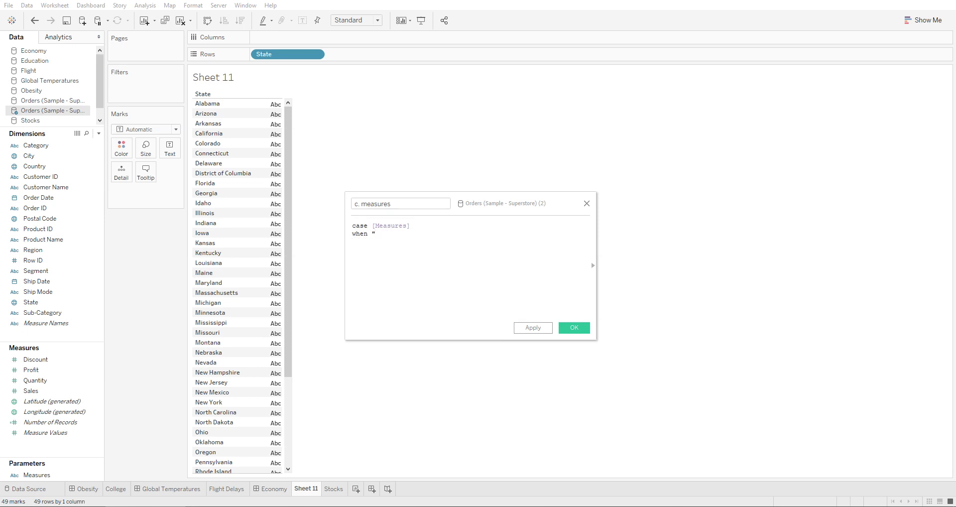
pyautogui.write('"Discount"')
# Check the Measures parameter's list of values against the value name used in the formula
pyautogui.rightClick(37, 475)
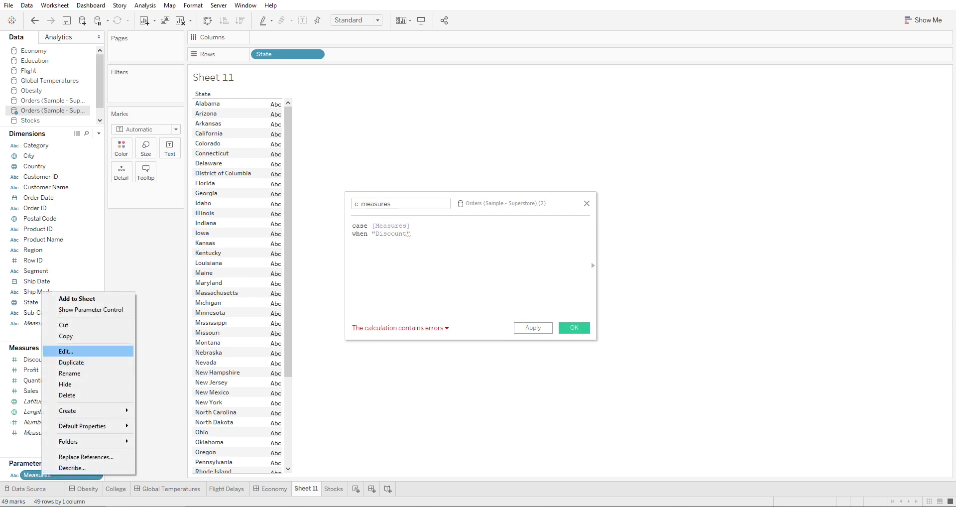
pyautogui.click(65, 351)
pyautogui.moveTo(423, 133); pyautogui.dragTo(710, 138)
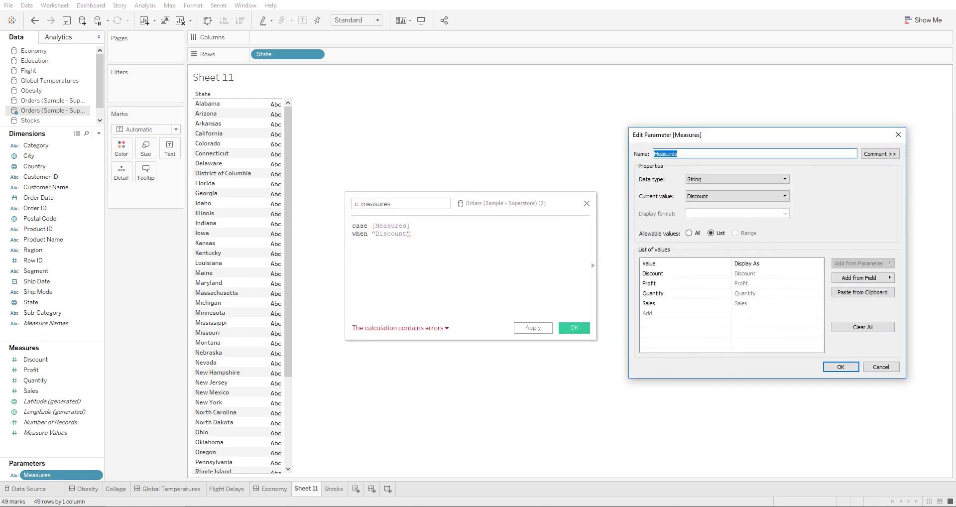
pyautogui.click(898, 135)
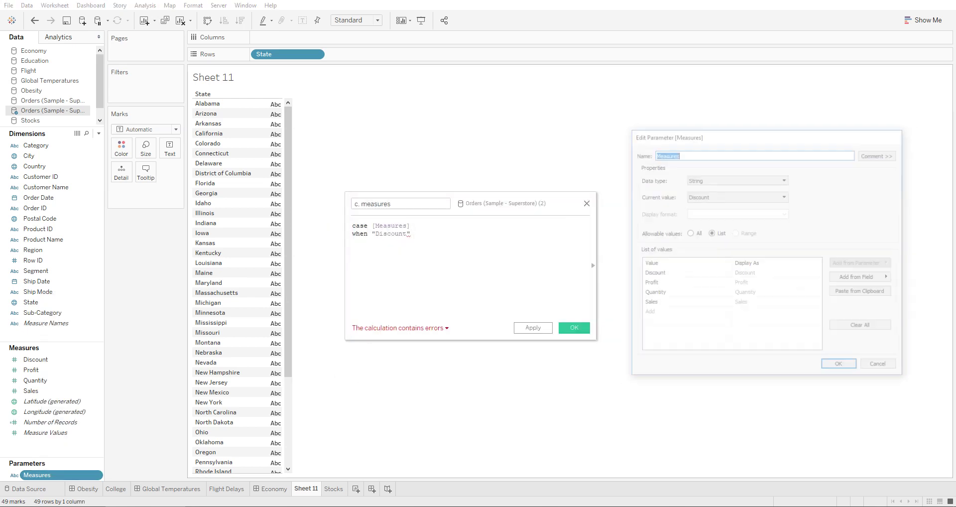
# Complete the Discount branch of the formula so that it returns Sum([Discount])
pyautogui.write('then')
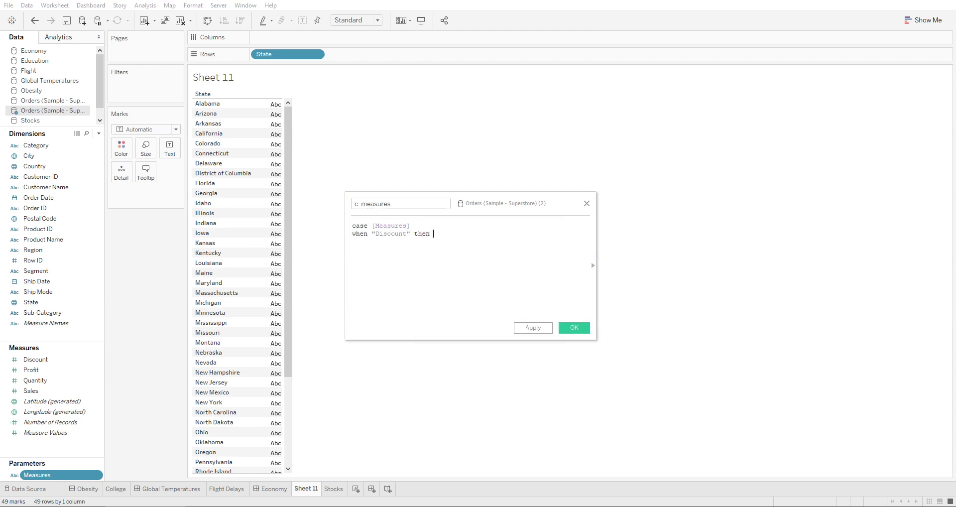
pyautogui.moveTo(36, 359); pyautogui.dragTo(446, 238)
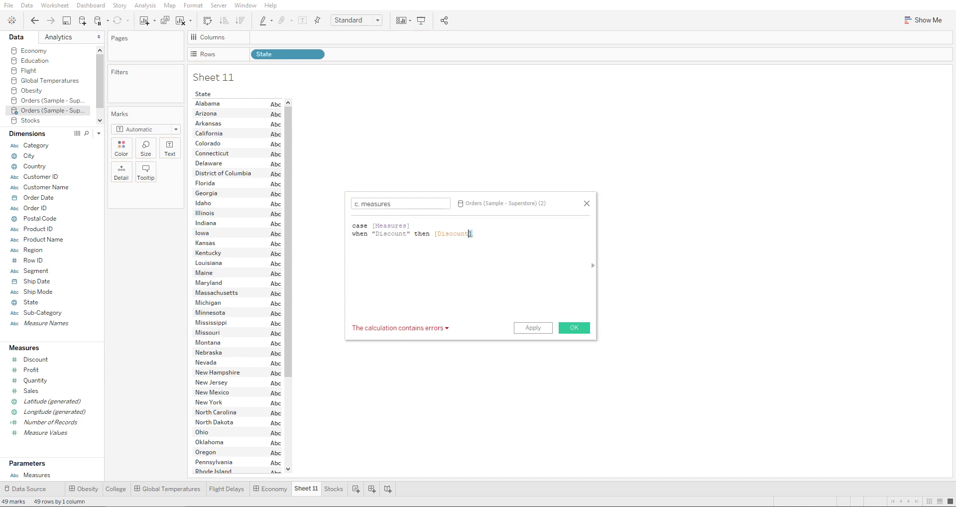
pyautogui.write('Sum(')
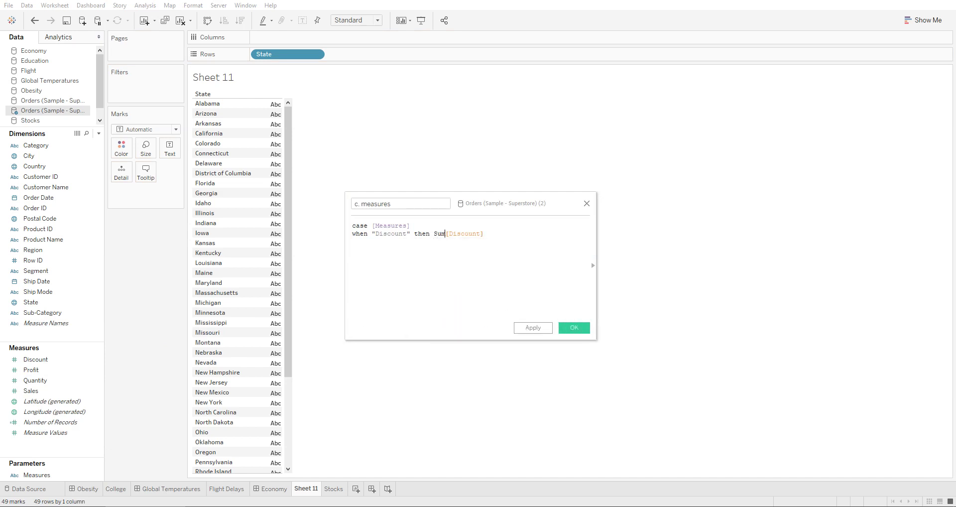
pyautogui.write(')')
pyautogui.press('Return')
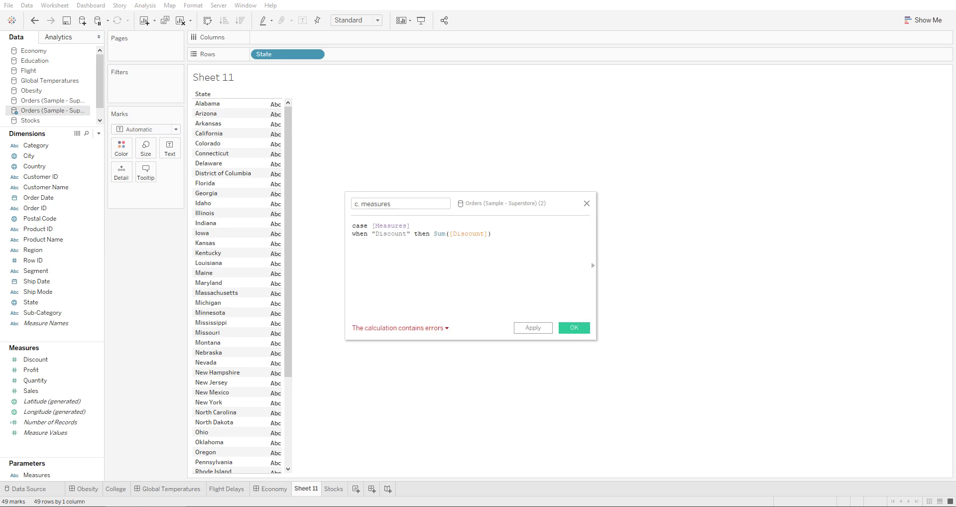
pyautogui.write('when')
pyautogui.press('BackSpace')
pyautogui.press('BackSpace')
pyautogui.press('BackSpace')
pyautogui.press('BackSpace')
pyautogui.press('BackSpace')
# Add a branch to the case formula that returns Sum(Profit) when the parameter is "Profit"
pyautogui.write('w')
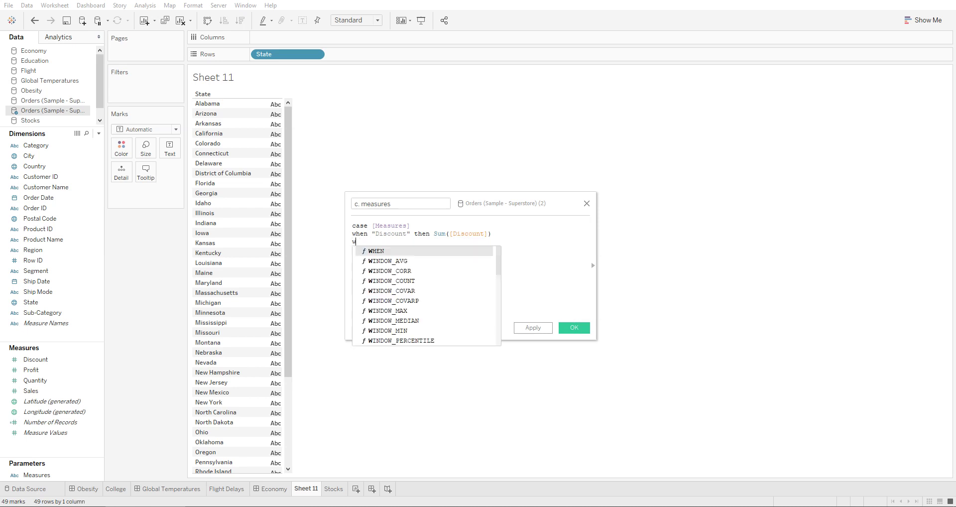
pyautogui.write('hen "Profit')
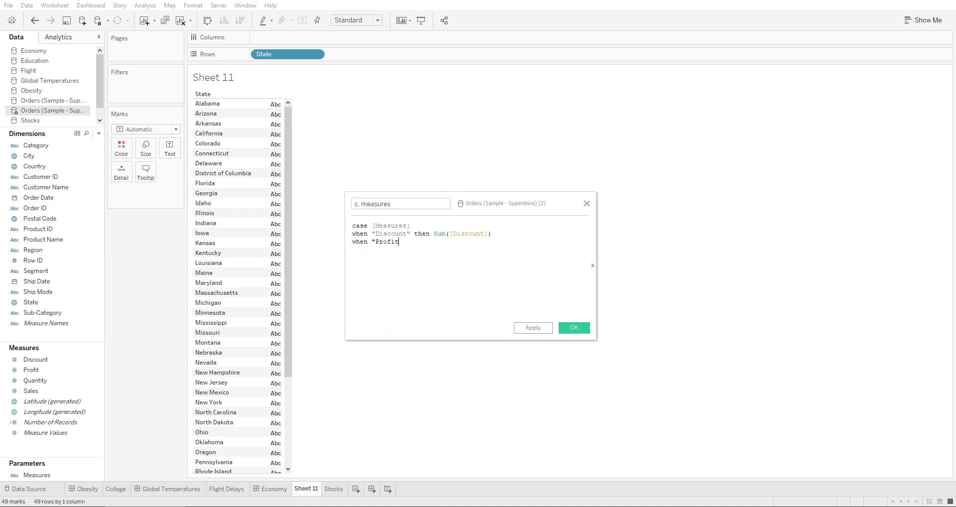
pyautogui.write('" then Sum(')
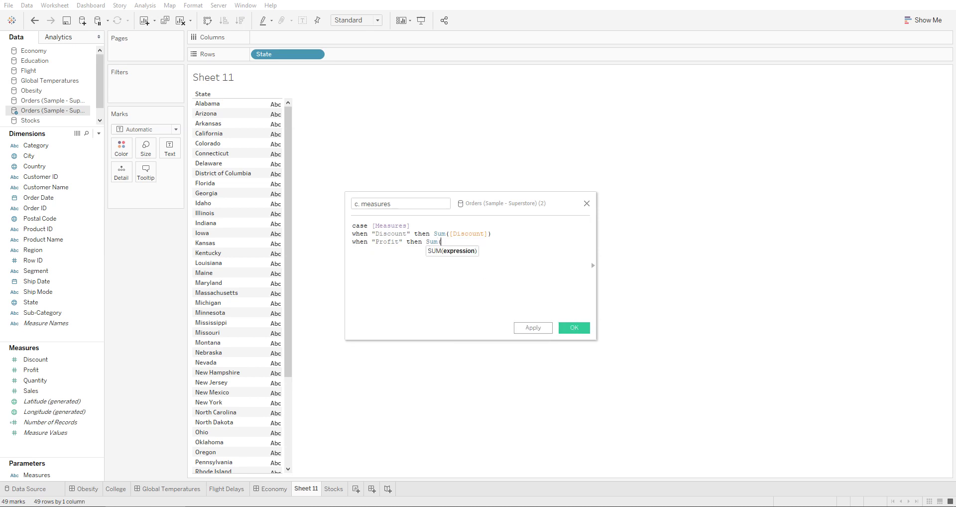
pyautogui.write('Profit)')
pyautogui.press('Return')
# Add branches returning Sum(Quantity) for "Quantity" and Sum(Sales) for "Sales", and close the formula with END
pyautogui.write('when ')
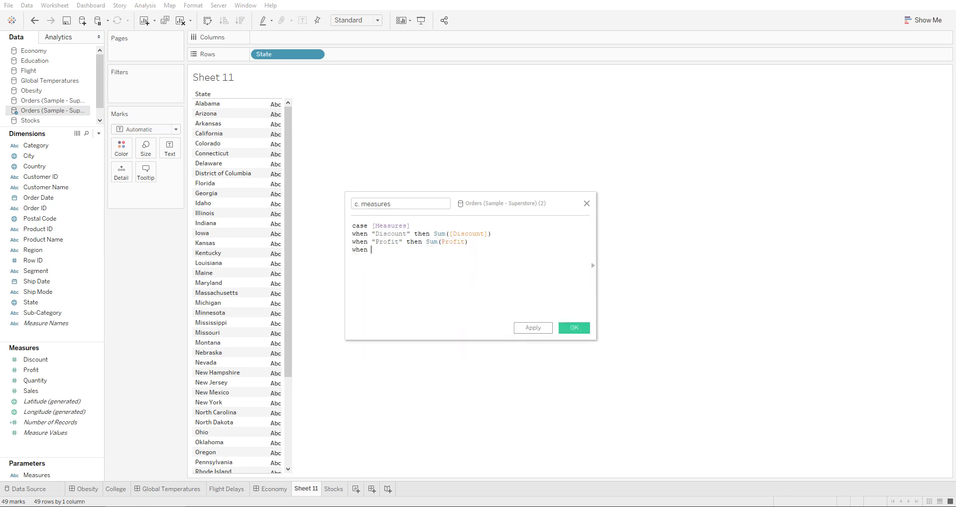
pyautogui.write('"Quantity" then Sum')
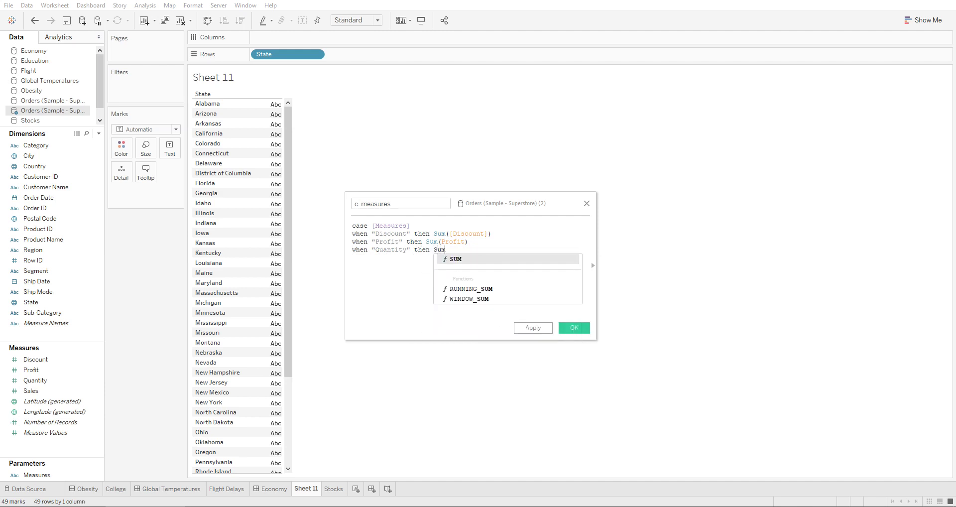
pyautogui.write('(Quantity)')
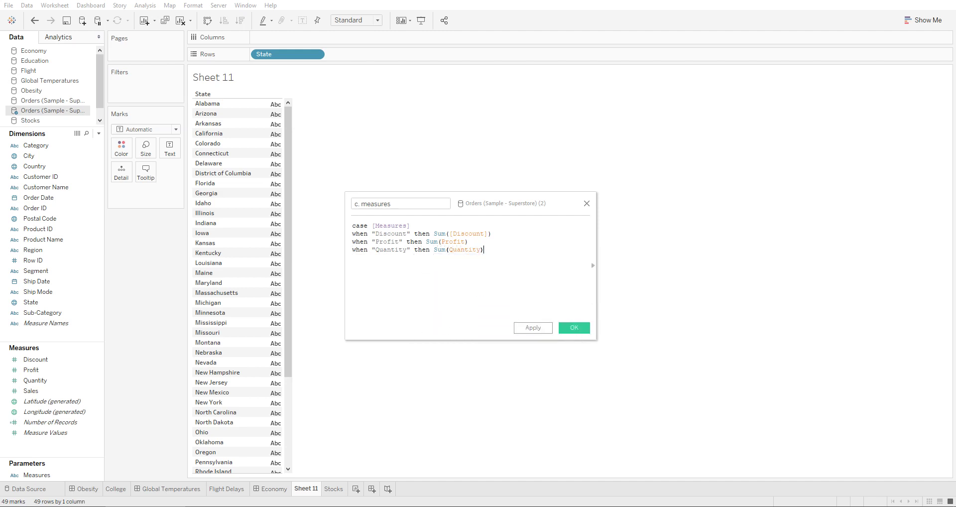
pyautogui.press('Return')
pyautogui.write('when "Sales" then S')
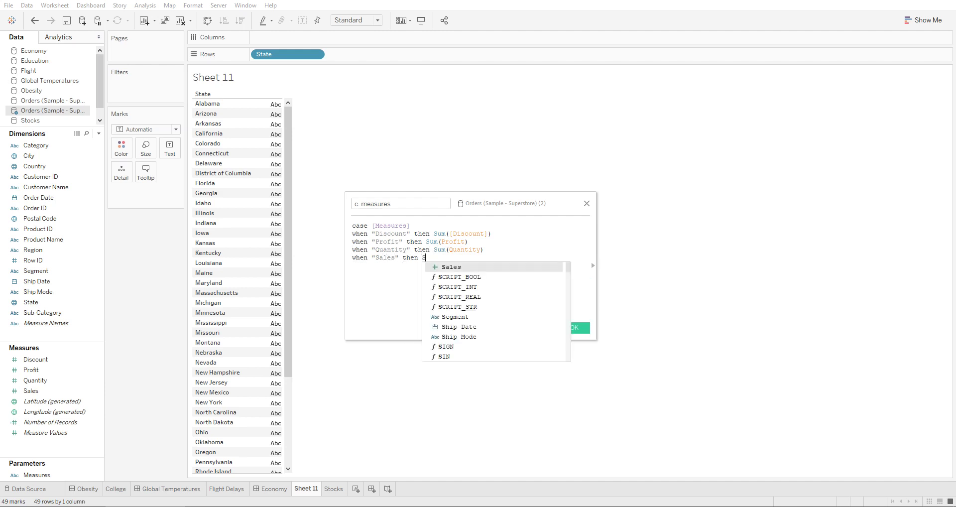
pyautogui.write('um(Sales)')
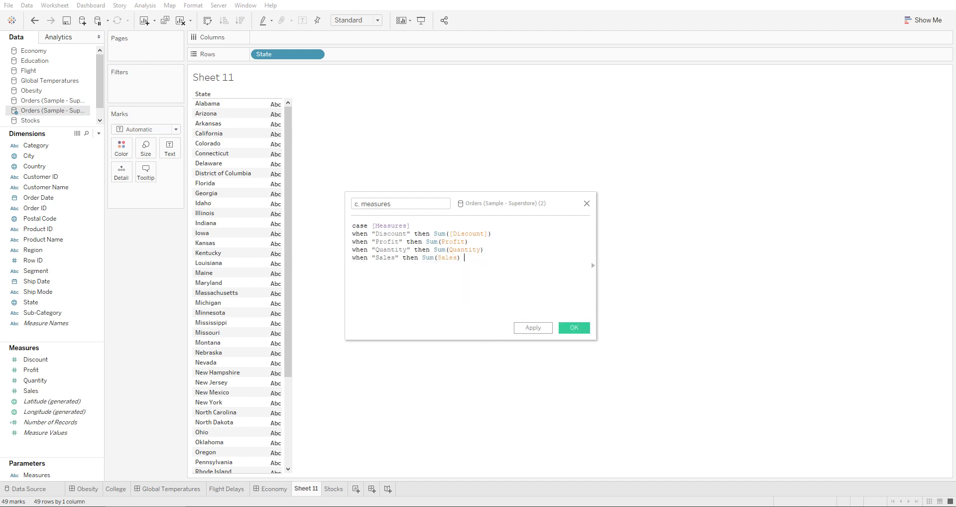
pyautogui.press('Return')
pyautogui.write('END')
# Compare the formula's when branches with the Measures parameter's list of values, placing the parameter settings beside the formula
pyautogui.moveTo(352, 234); pyautogui.dragTo(445, 258)
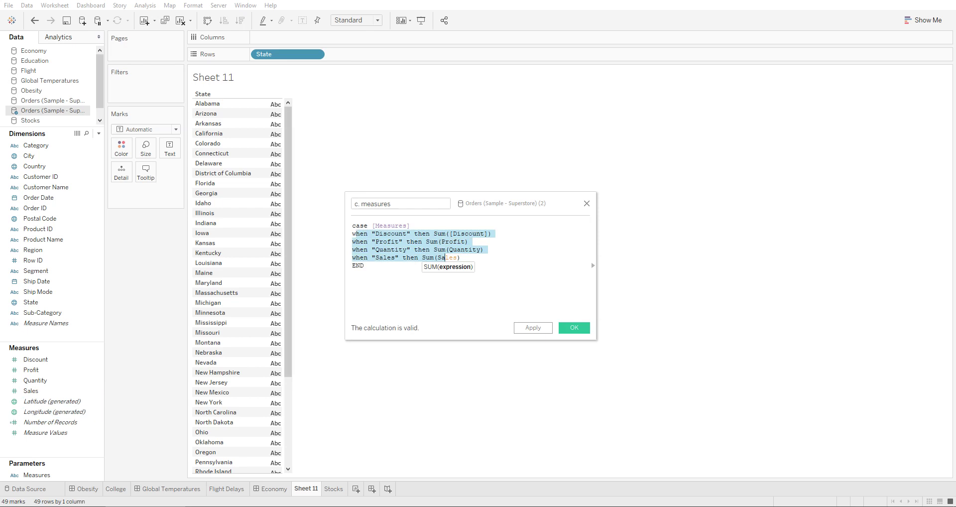
pyautogui.click(40, 474)
pyautogui.rightClick(59, 475)
pyautogui.click(82, 351)
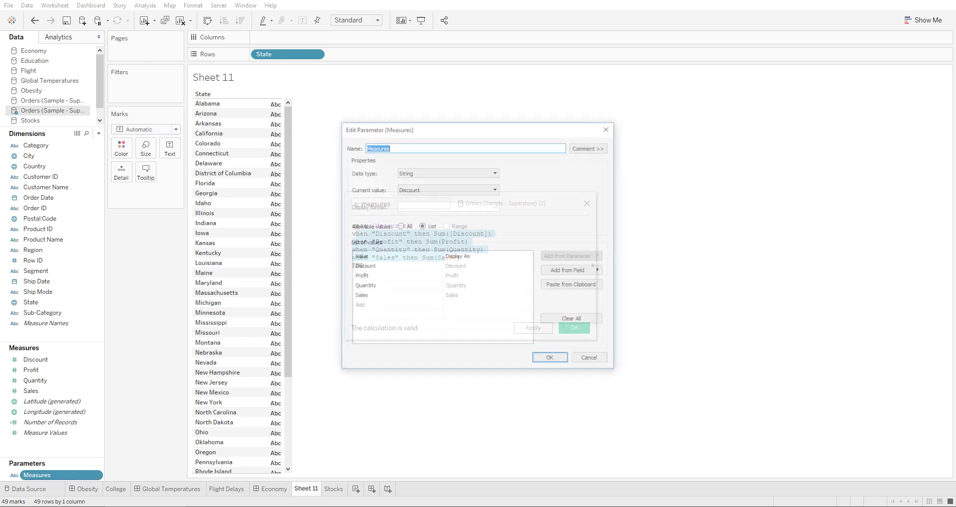
pyautogui.moveTo(504, 132); pyautogui.dragTo(788, 132)
pyautogui.press('Return')
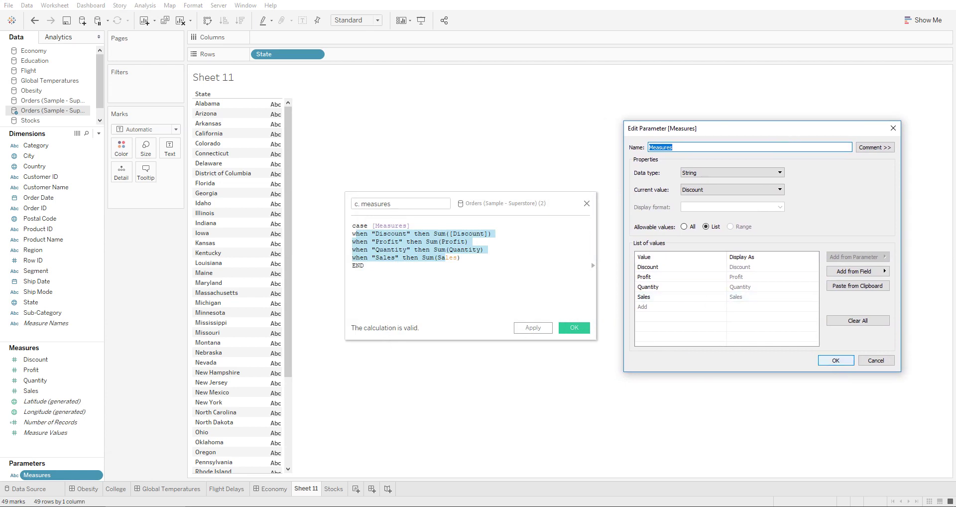
# Review the complete case formula and look up the CASE function's syntax in the function reference
pyautogui.hotkey('shift', 'Home')
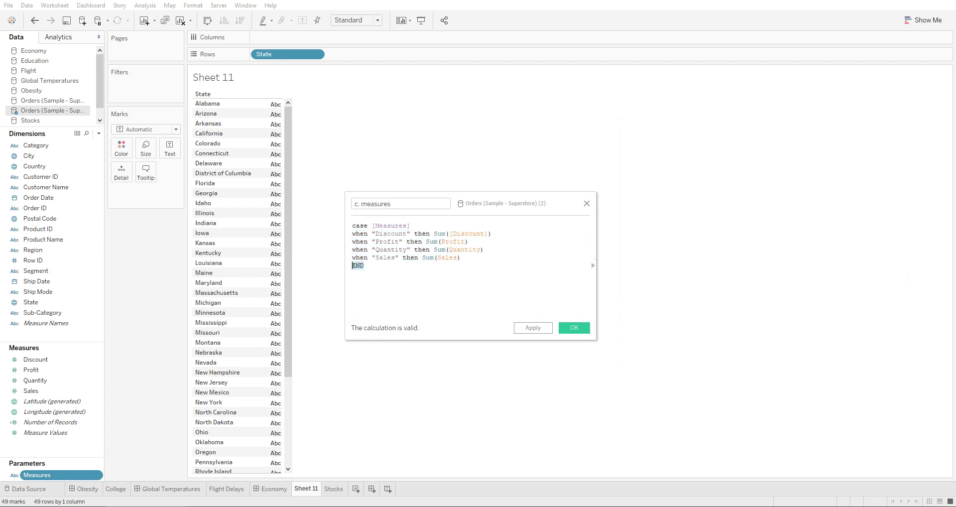
pyautogui.moveTo(352, 225); pyautogui.dragTo(364, 265)
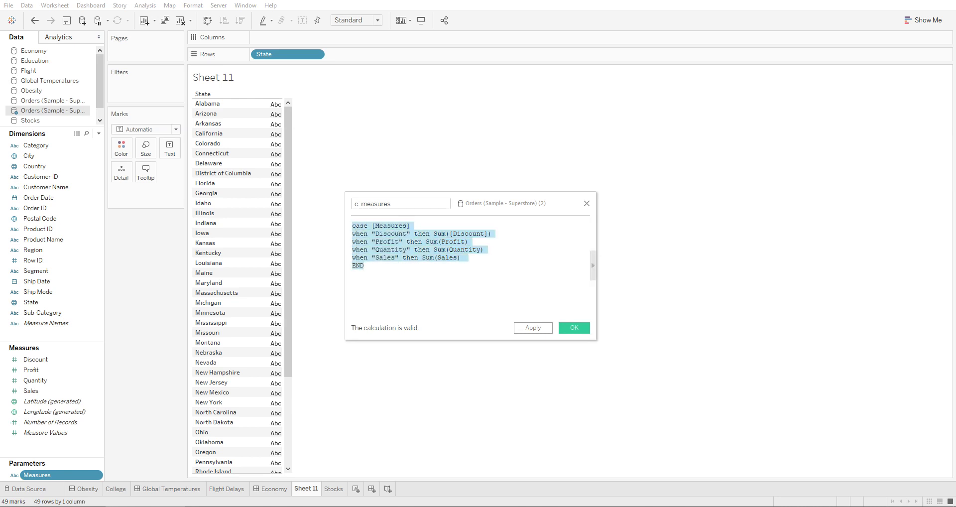
pyautogui.click(592, 265)
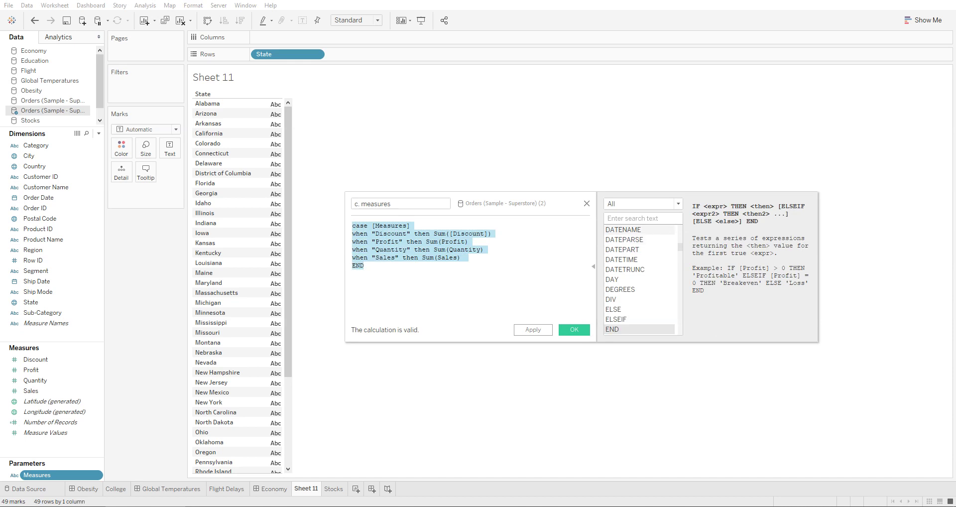
pyautogui.click(617, 218)
pyautogui.write('case')
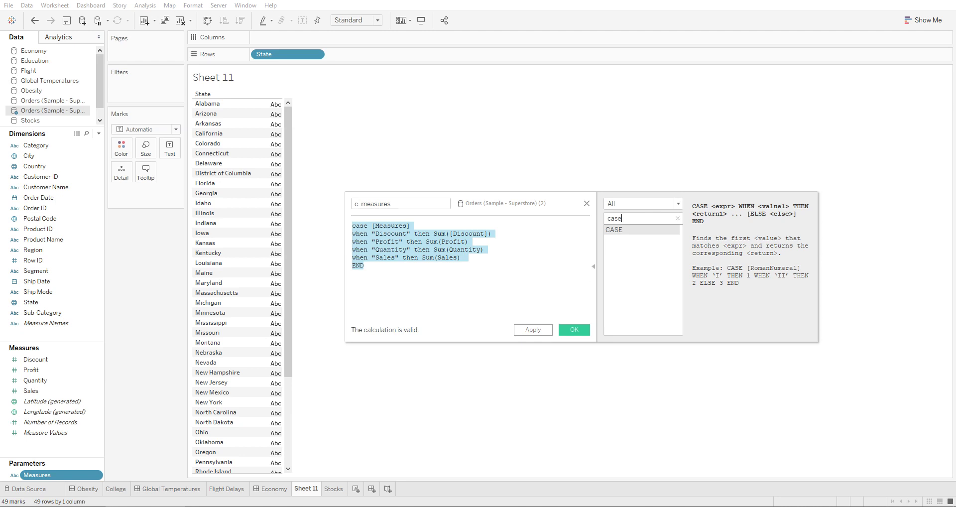
pyautogui.click(364, 266)
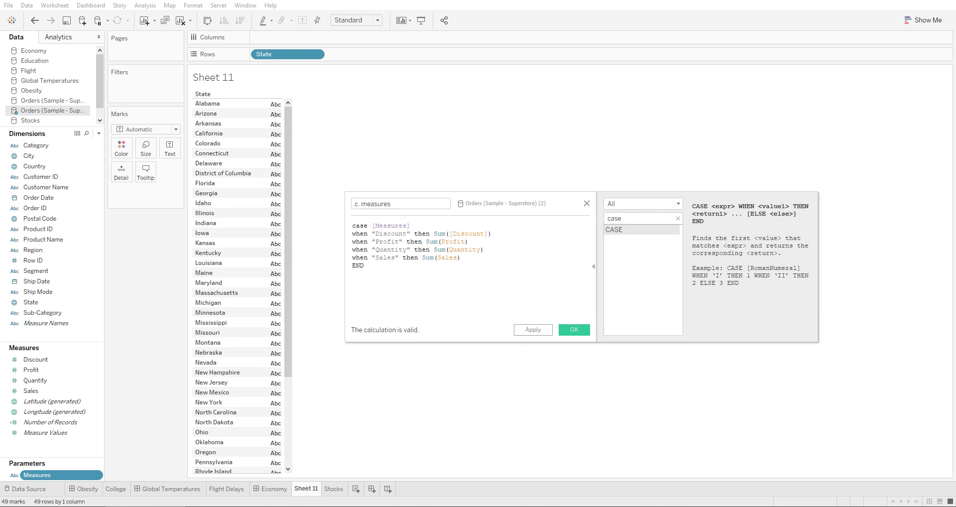
pyautogui.moveTo(382, 234); pyautogui.dragTo(472, 234)
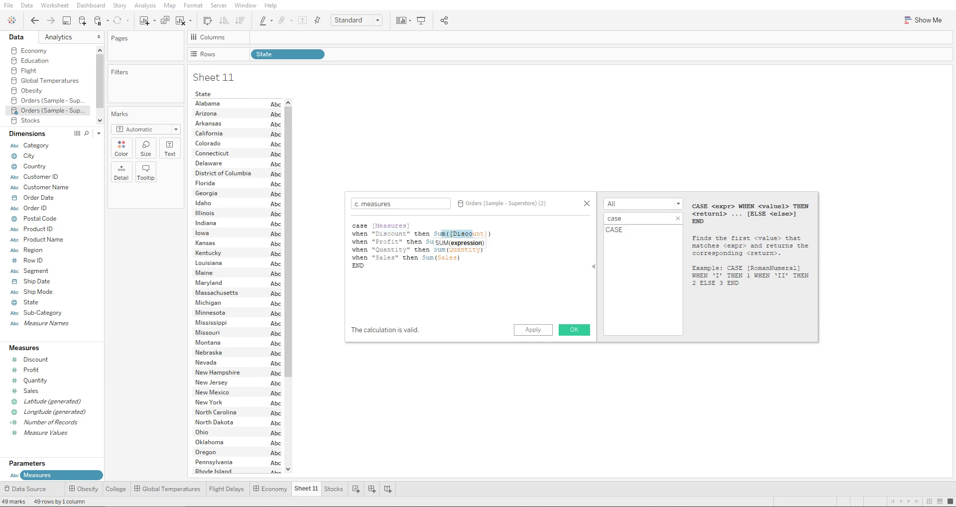
pyautogui.click(364, 266)
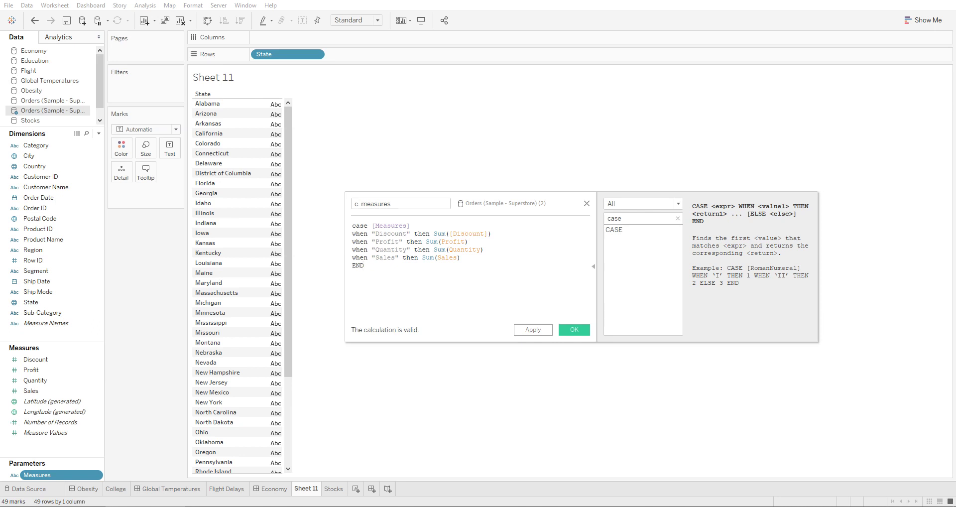
# Save the c. measures calculated field and place it as the values of the State table
pyautogui.click(573, 330)
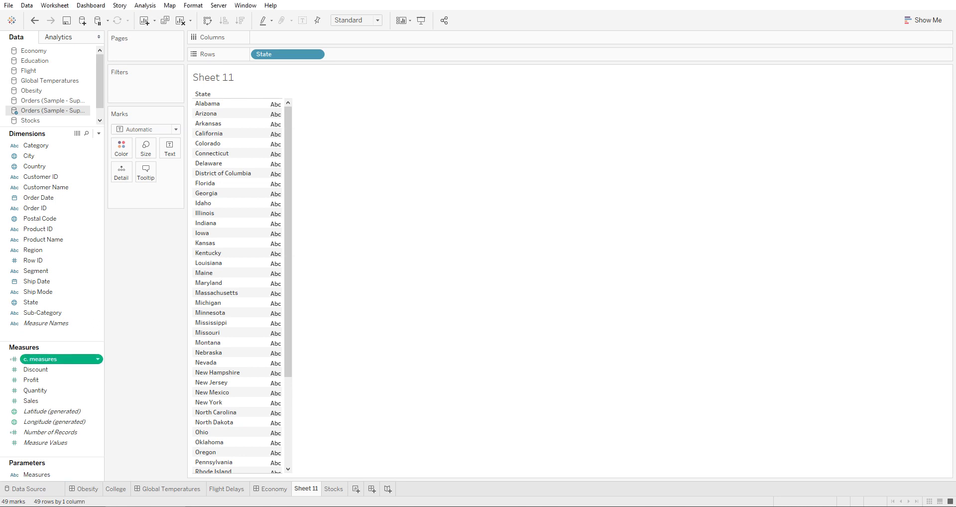
pyautogui.moveTo(60, 359); pyautogui.dragTo(279, 133)
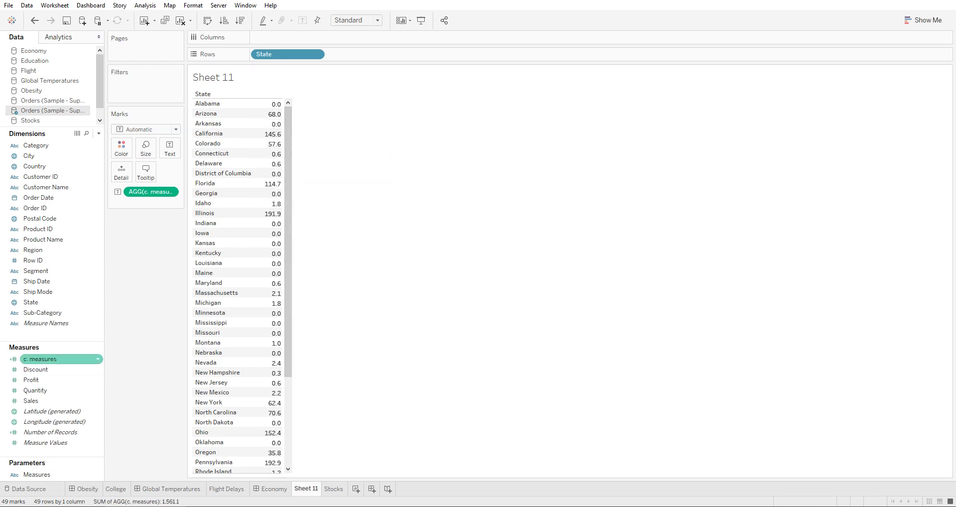
pyautogui.rightClick(67, 359)
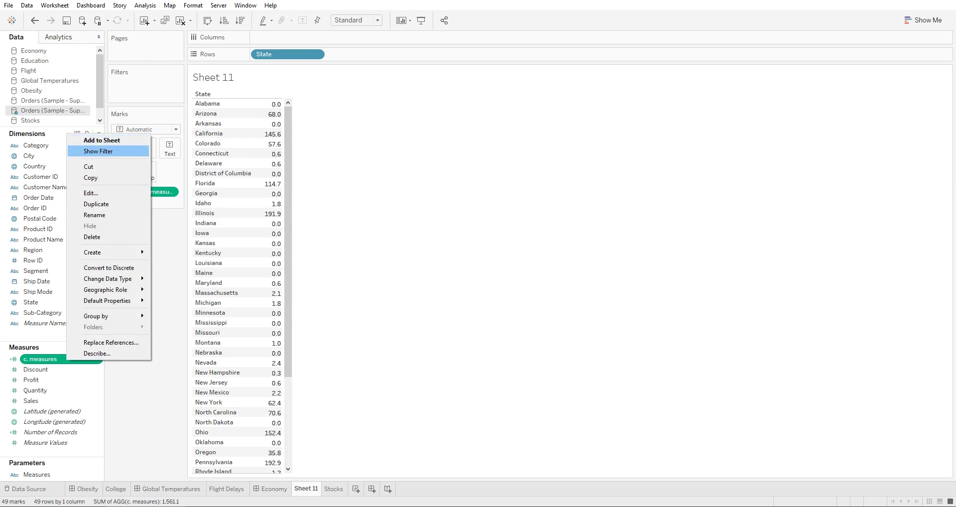
pyautogui.click(98, 151)
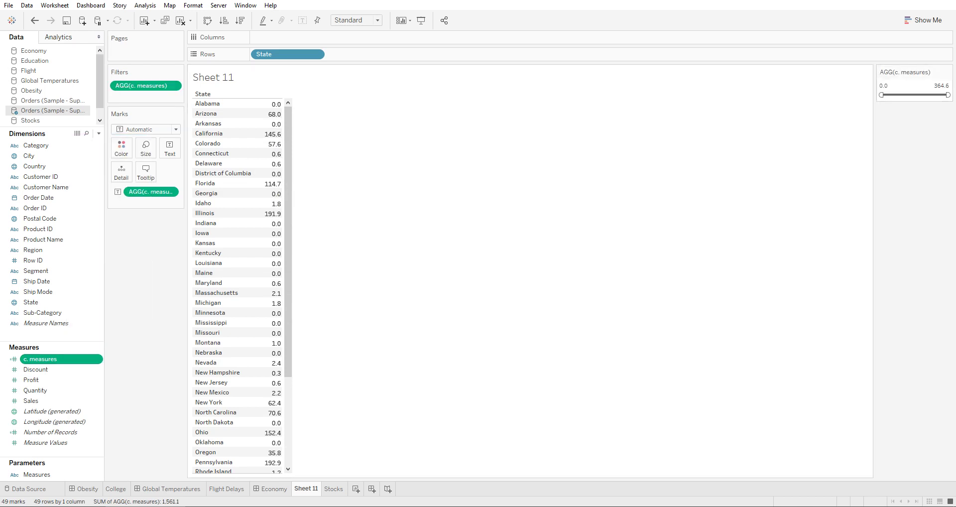
pyautogui.hotkey('ctrl', 'z')
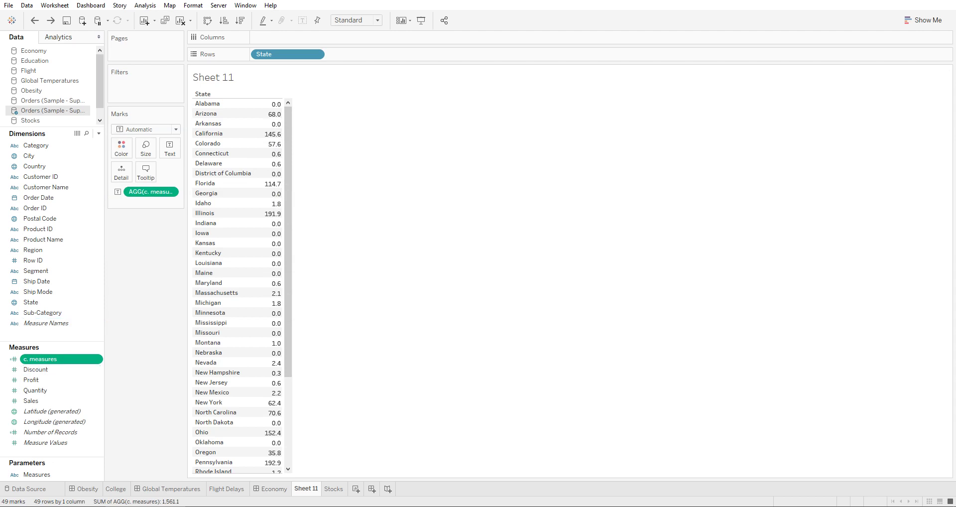
# Show the control of the Measures parameter on the sheet and set it to Sales
pyautogui.rightClick(54, 474)
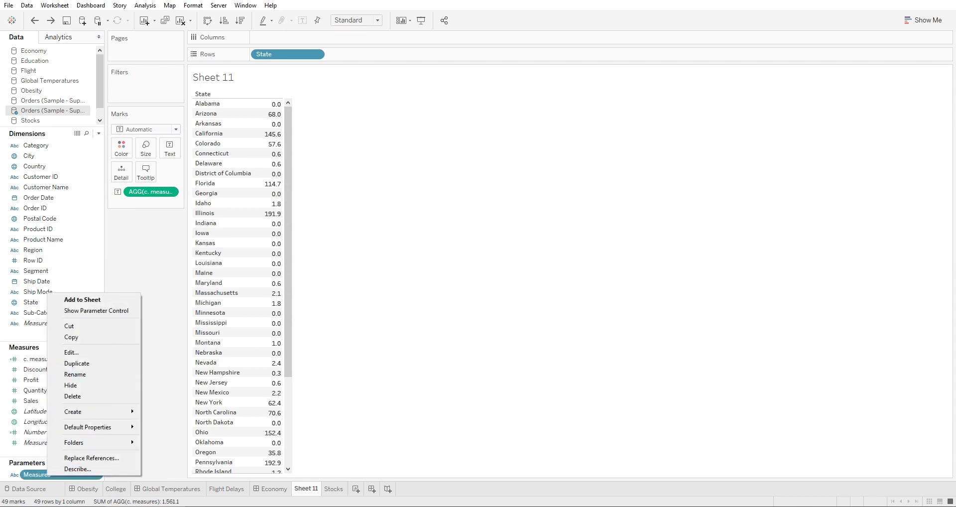
pyautogui.click(94, 311)
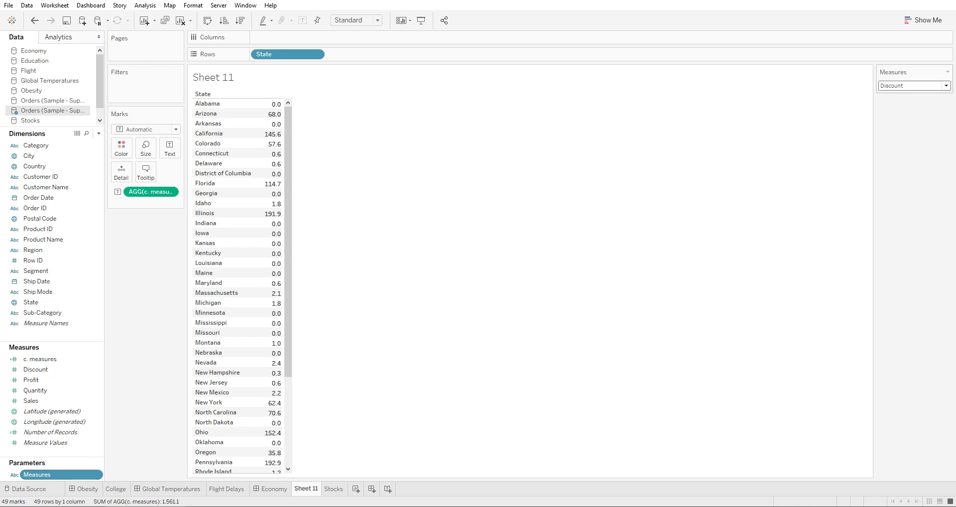
pyautogui.click(914, 85)
pyautogui.click(891, 126)
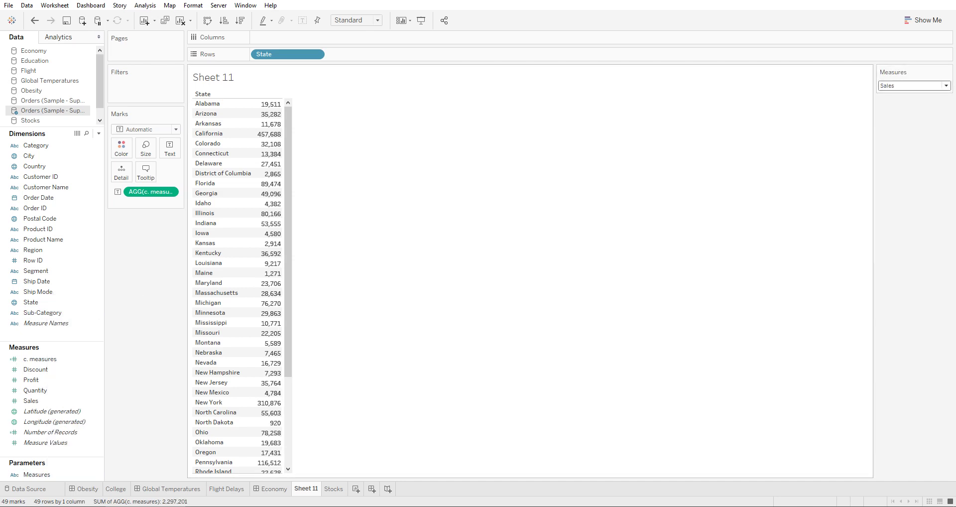
# Convert the State table to a horizontal bar chart and sort the states in descending order of c. measures
pyautogui.moveTo(274, 166)
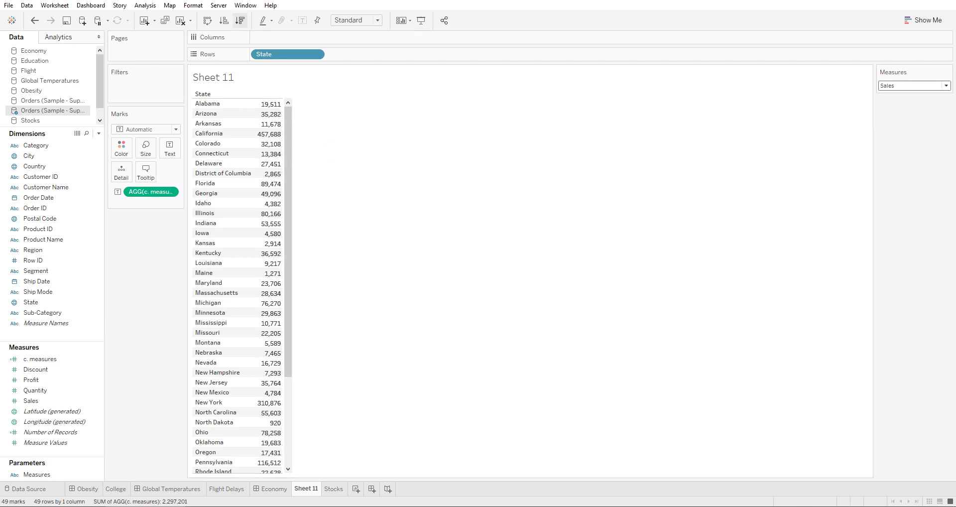
pyautogui.click(240, 20)
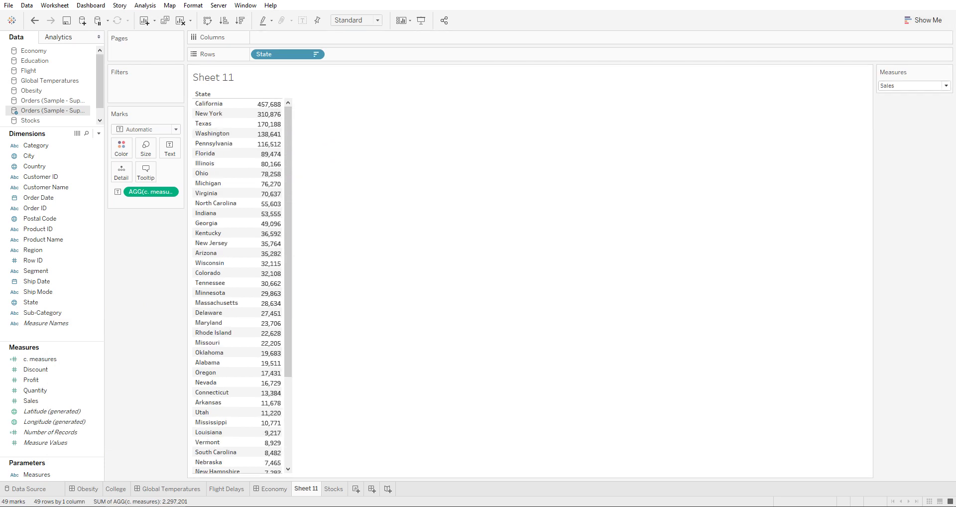
pyautogui.click(923, 20)
pyautogui.click(872, 93)
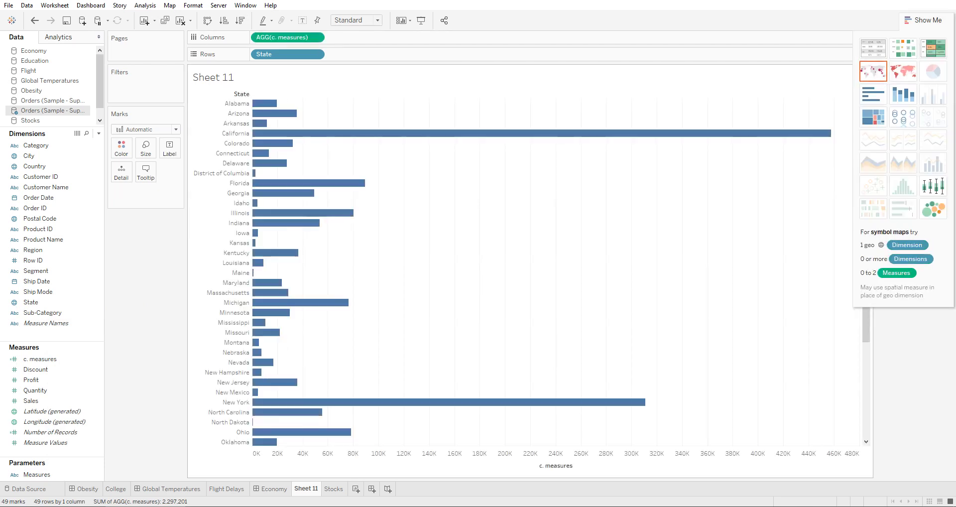
pyautogui.click(224, 20)
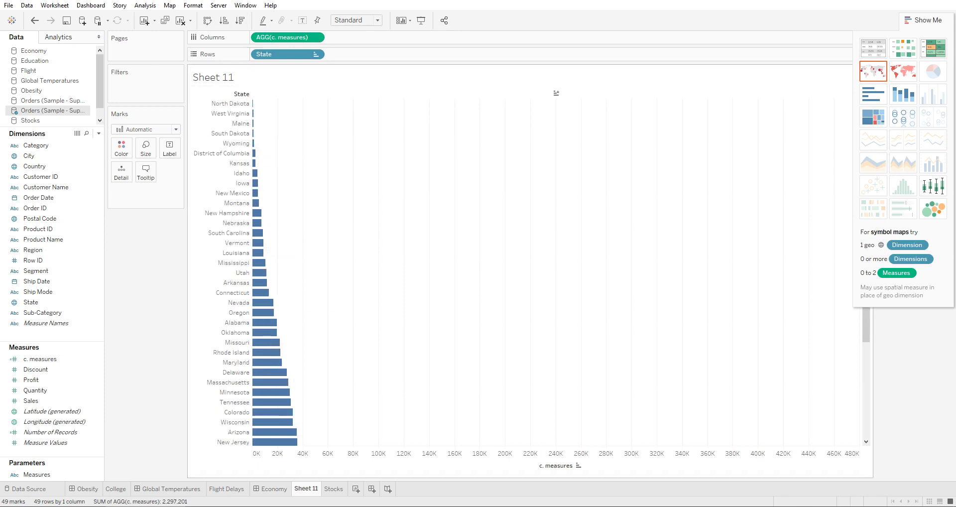
pyautogui.click(240, 20)
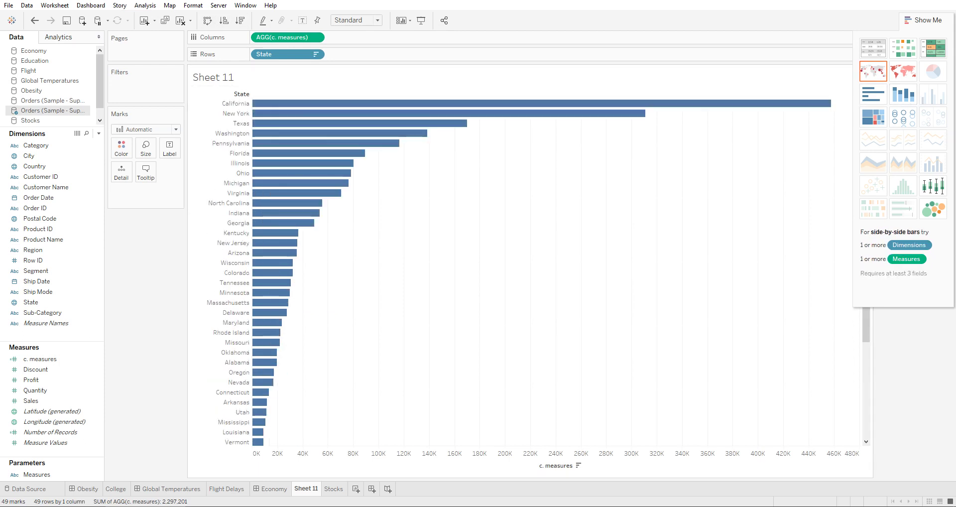
pyautogui.click(922, 19)
# Test the bar chart by switching the Measures parameter to Quantity and to Profit
pyautogui.click(945, 86)
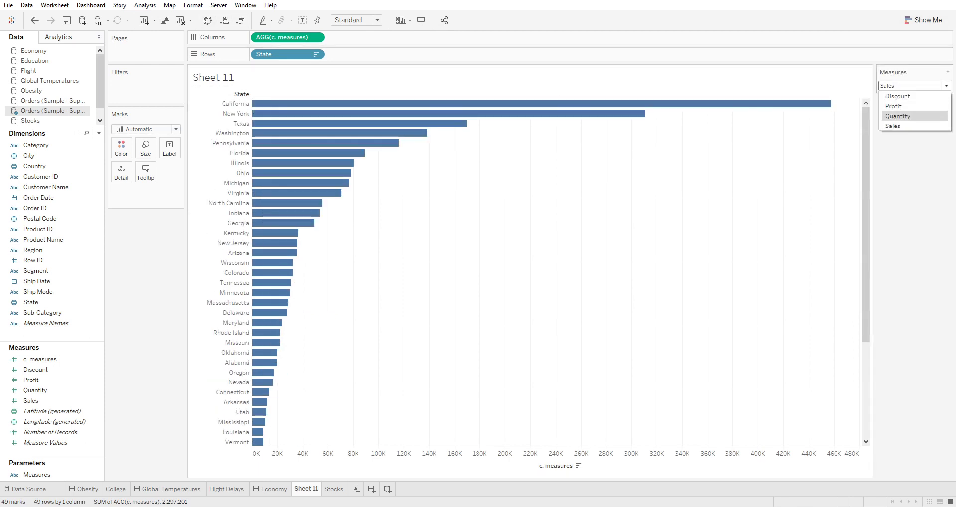
pyautogui.click(897, 115)
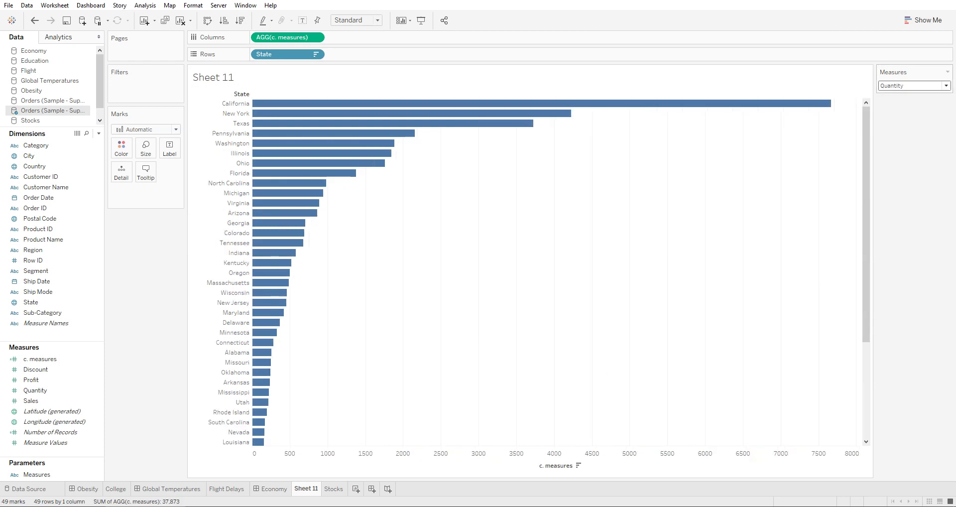
pyautogui.click(945, 86)
pyautogui.click(945, 85)
pyautogui.click(945, 86)
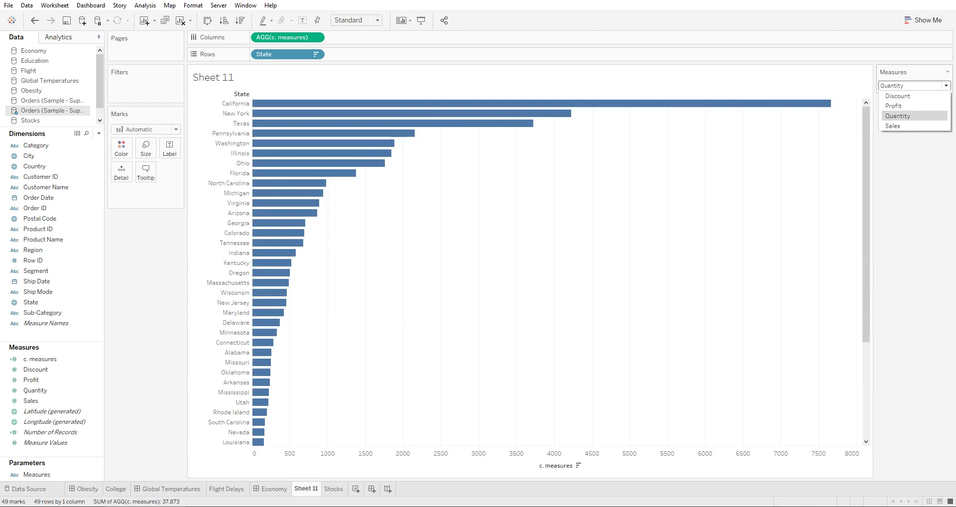
pyautogui.click(893, 106)
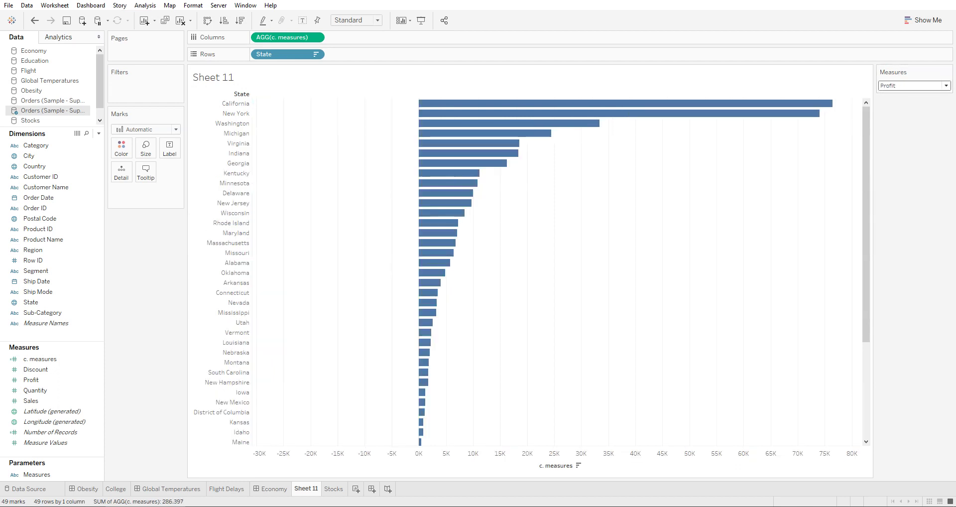
# Turn on mark labels for the bars and set the Measures parameter to Discount
pyautogui.click(302, 21)
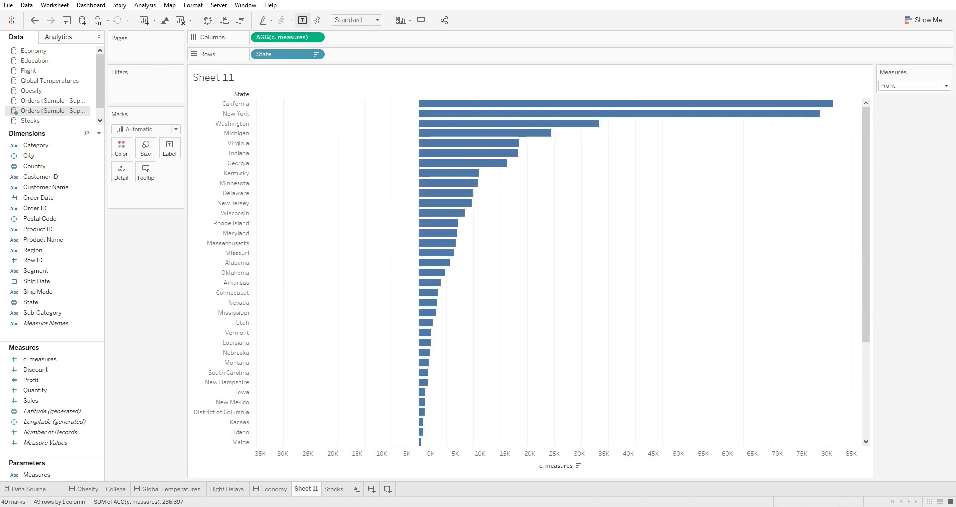
pyautogui.click(945, 86)
pyautogui.click(893, 95)
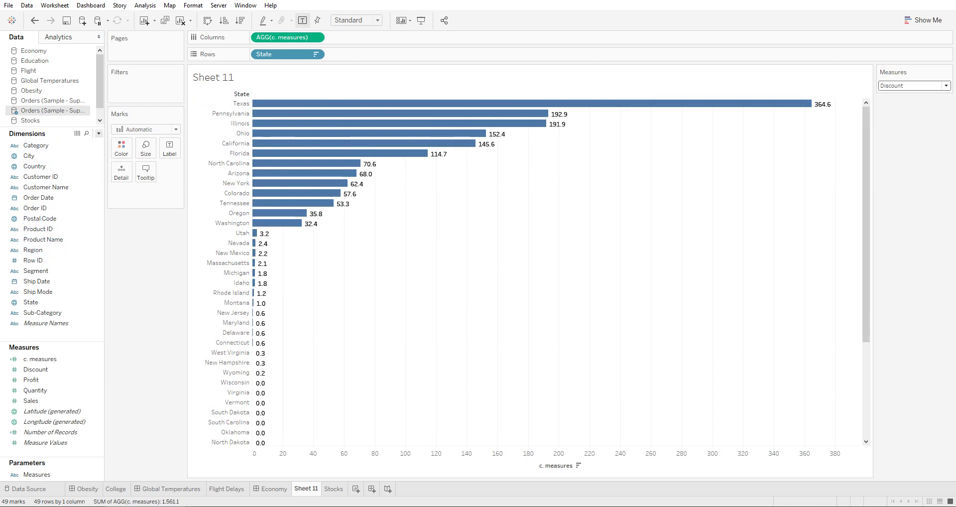
# Start a new parameter named Dimensions with data type String and allowable values restricted to a list
pyautogui.click(98, 133)
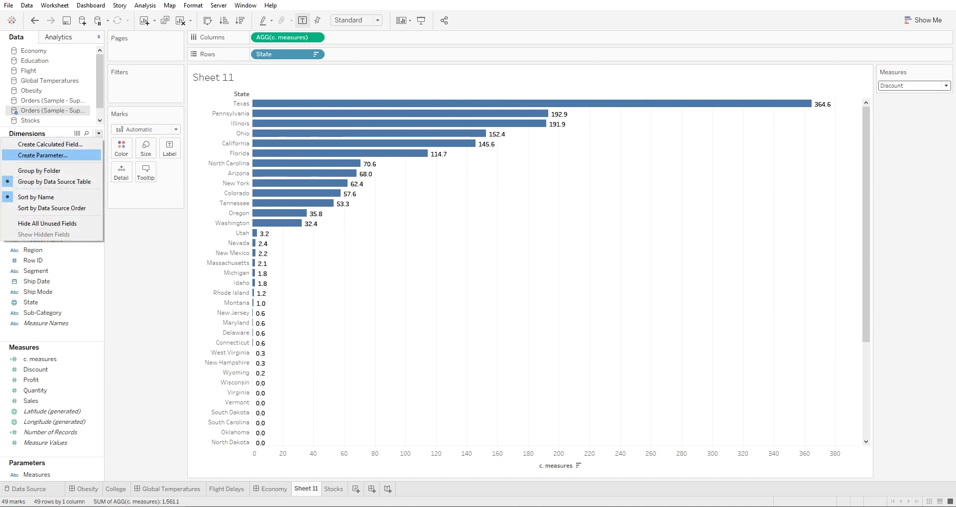
pyautogui.click(40, 155)
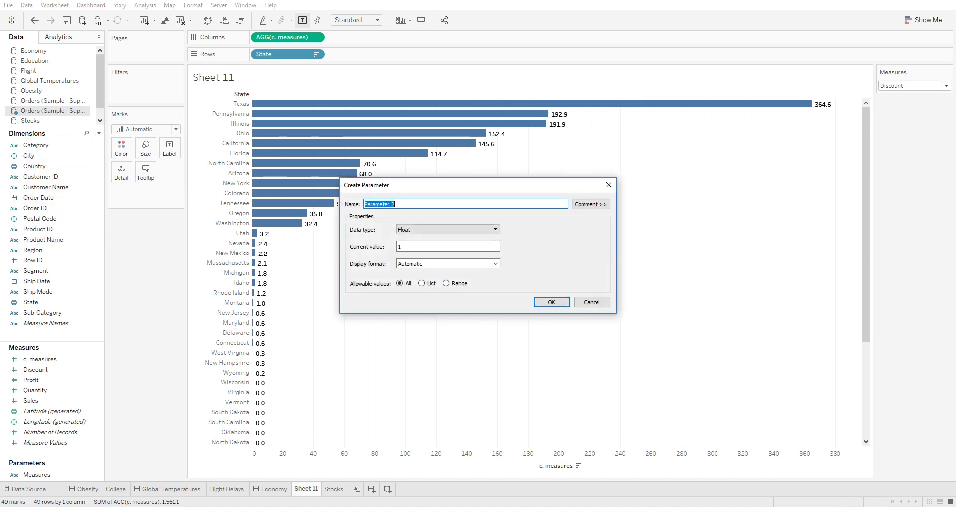
pyautogui.write('Dimensions')
pyautogui.click(448, 230)
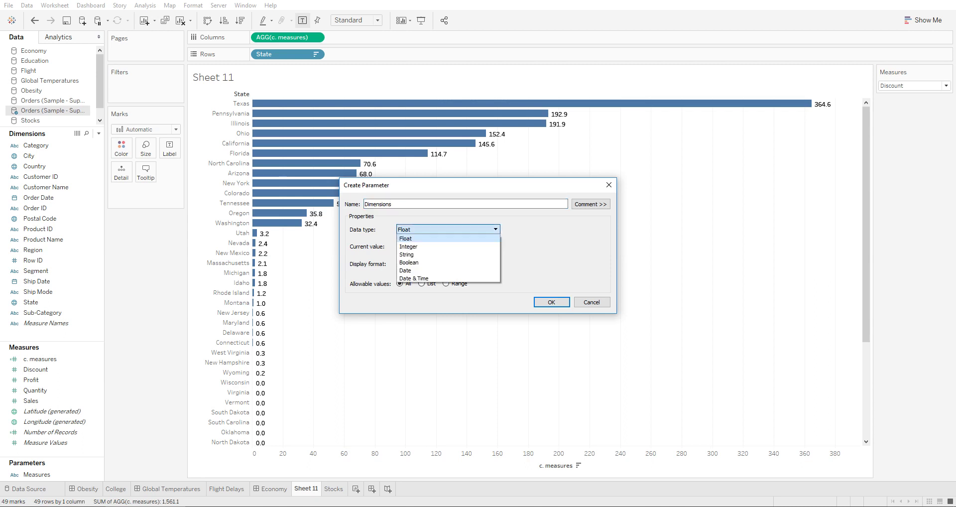
pyautogui.click(406, 254)
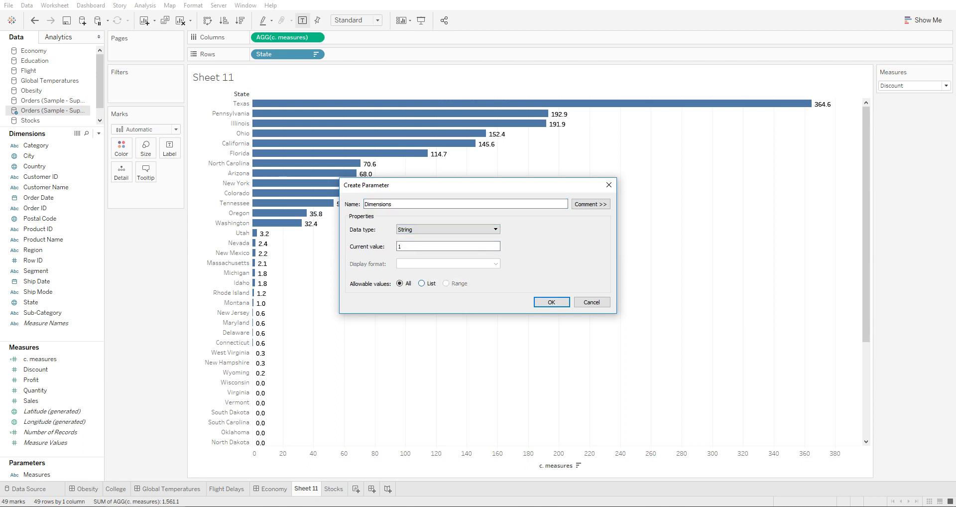
pyautogui.click(421, 283)
# Add Category, City, Country and Customer ID to the Dimensions parameter's list of values
pyautogui.click(391, 324)
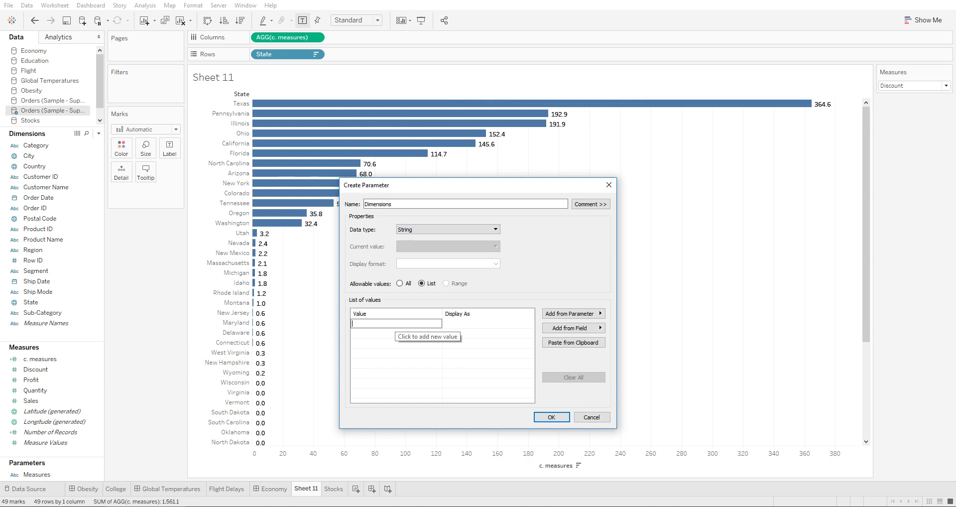
pyautogui.write('Cateog')
pyautogui.press('Return')
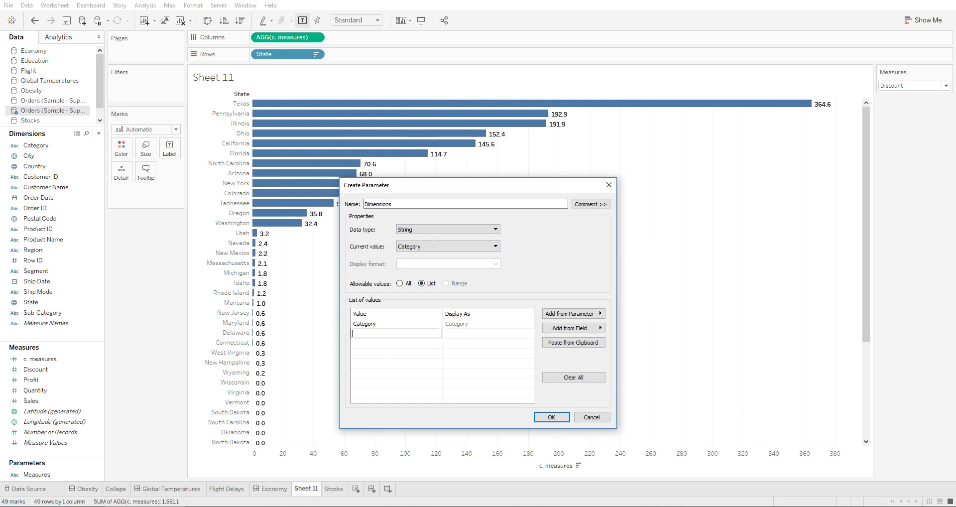
pyautogui.write('City')
pyautogui.press('Return')
pyautogui.write('Country')
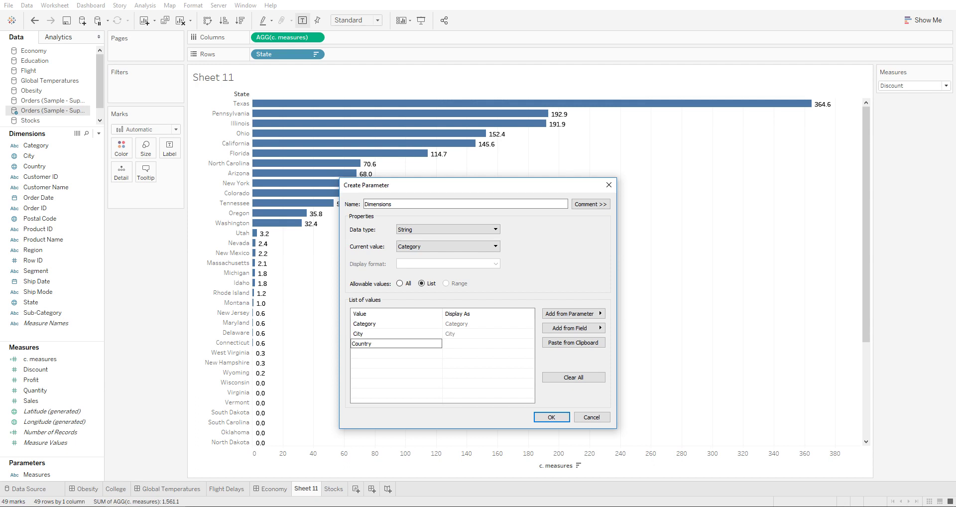
pyautogui.press('Return')
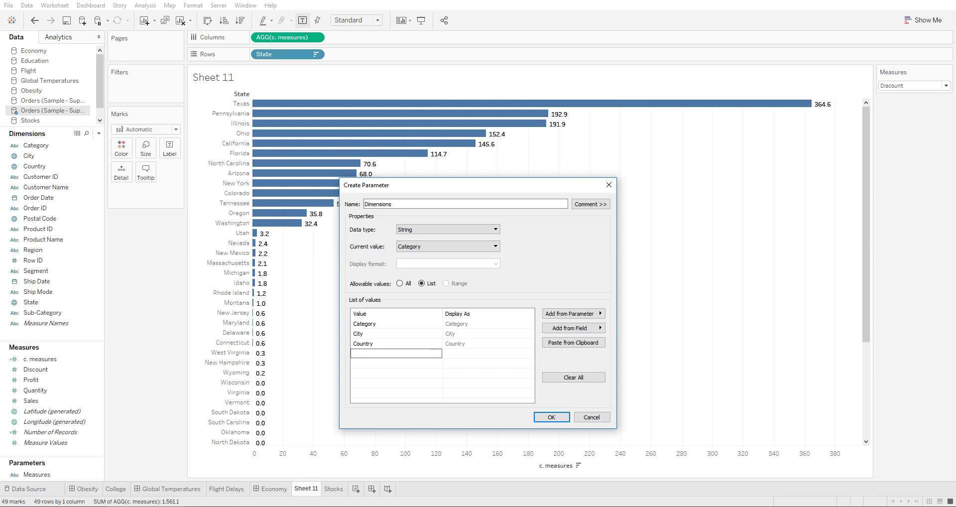
pyautogui.write('Customer ID')
pyautogui.press('Return')
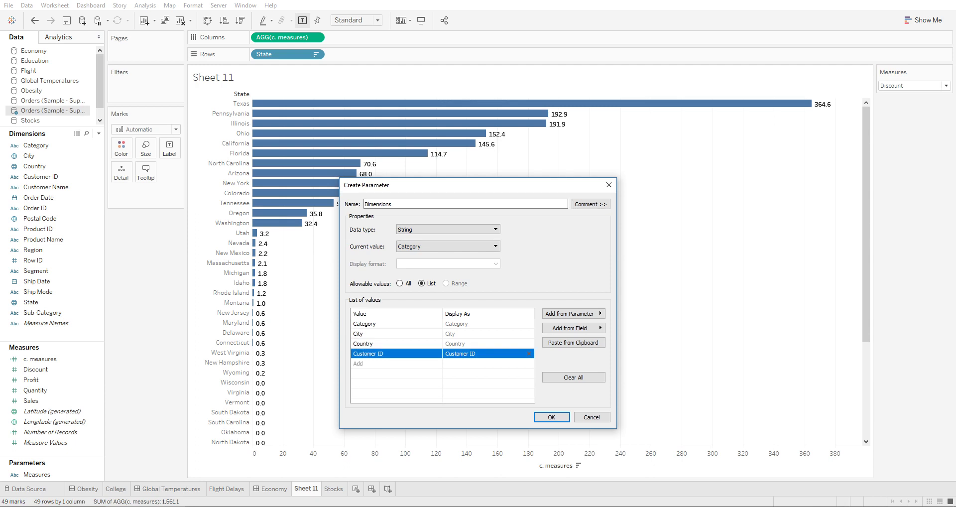
# Finish creating the Dimensions parameter and start a calculated dimension field with "case [Dimensions]"
pyautogui.click(551, 416)
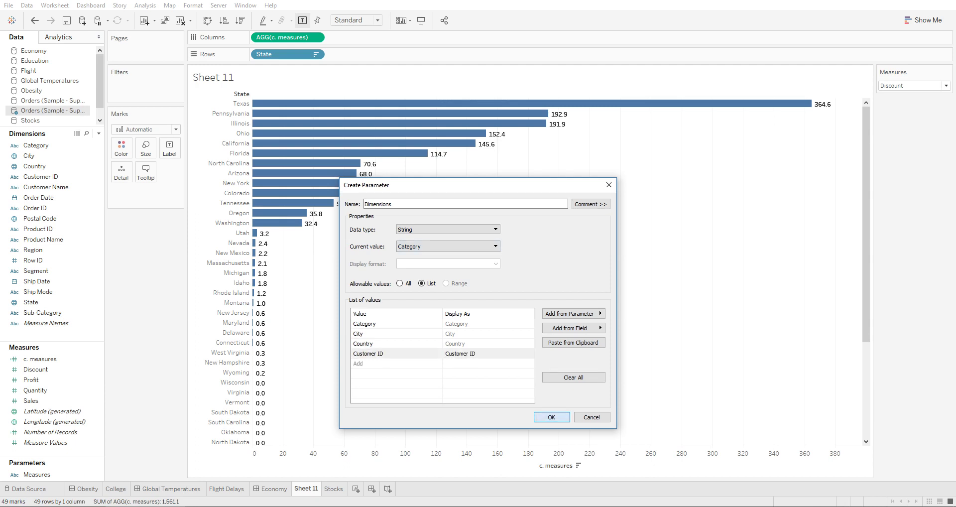
pyautogui.click(99, 133)
pyautogui.click(50, 144)
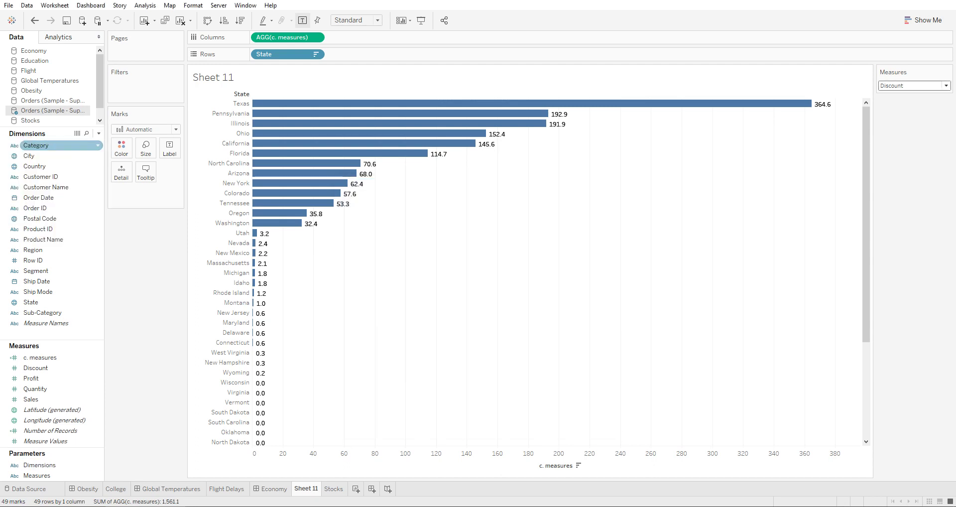
pyautogui.click(355, 226)
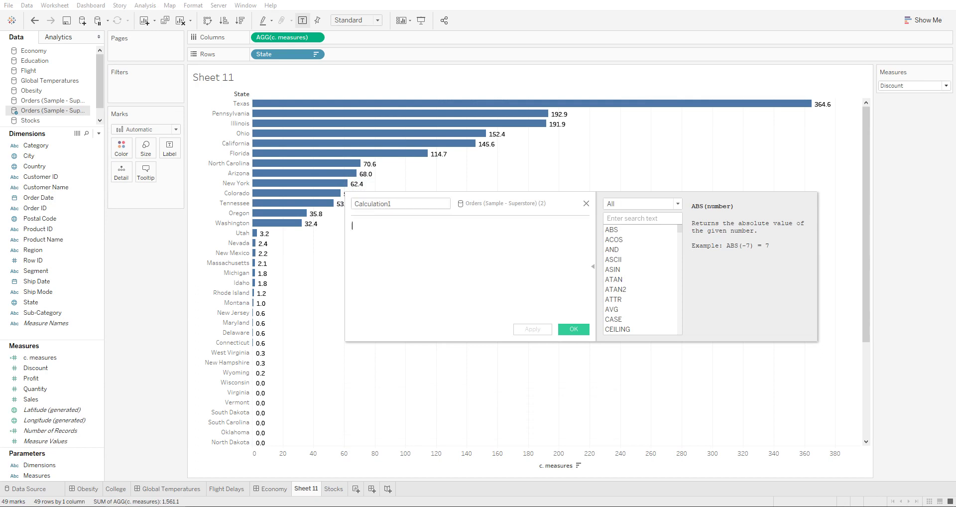
pyautogui.write('case')
pyautogui.moveTo(37, 464); pyautogui.dragTo(398, 226)
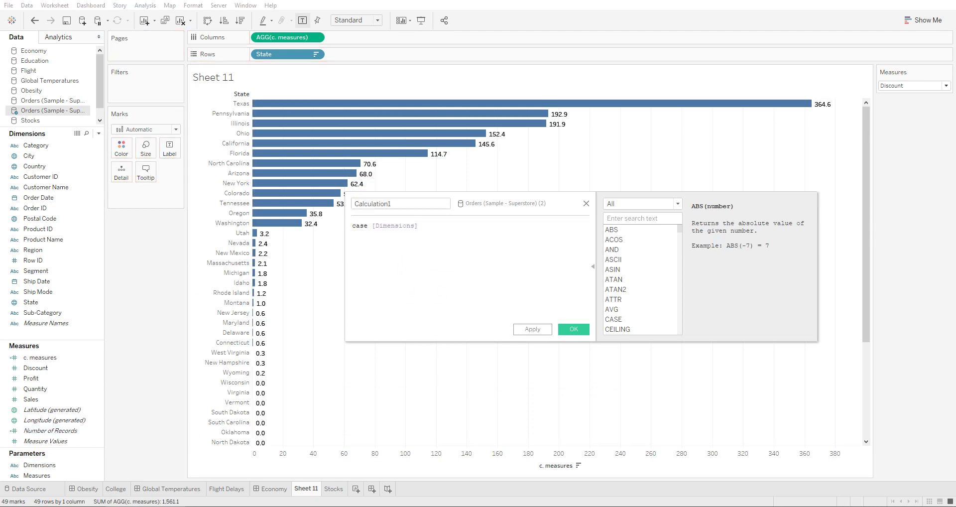
# Add the lines when "Category" then, when "City" then and when "Coutnry" then to the case formula, leaving their results blank
pyautogui.press('Return')
pyautogui.write('when "Category" t')
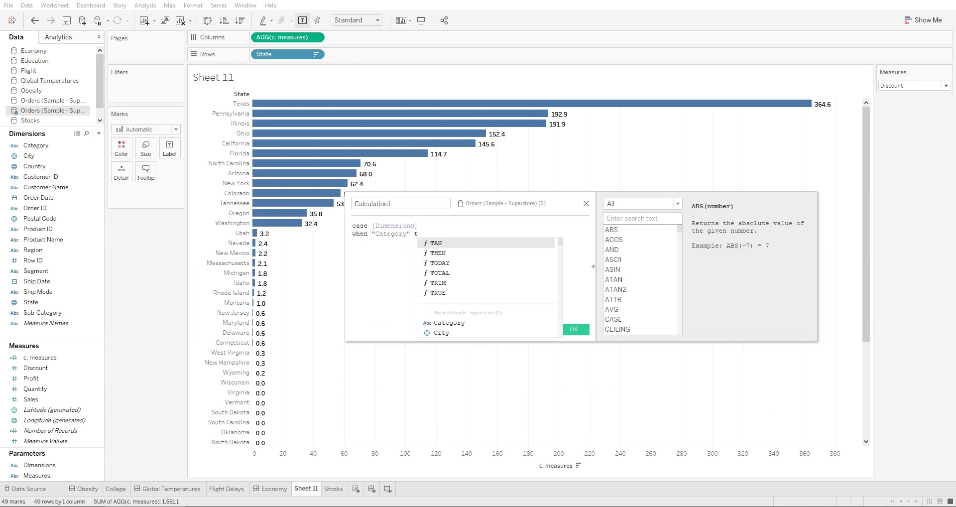
pyautogui.write('hen')
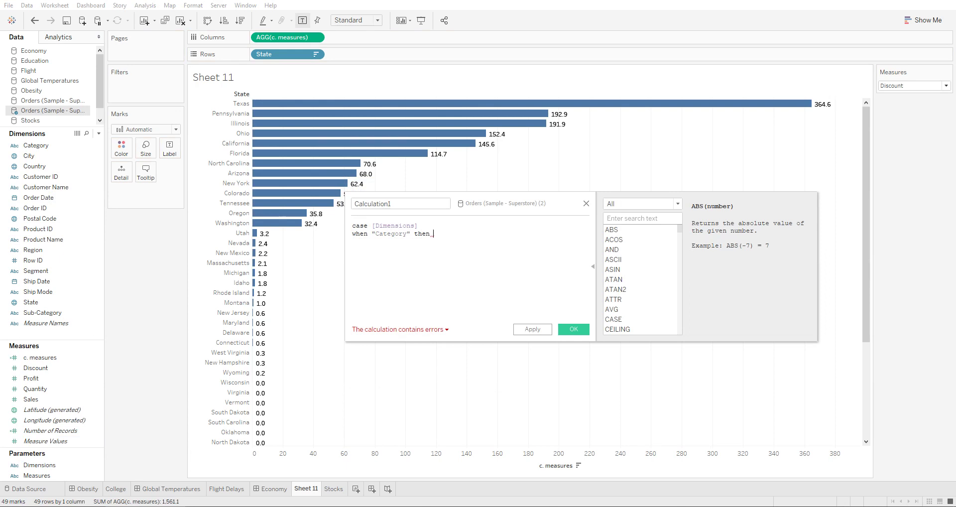
pyautogui.press('Return')
pyautogui.write('when "City"')
pyautogui.press('Return')
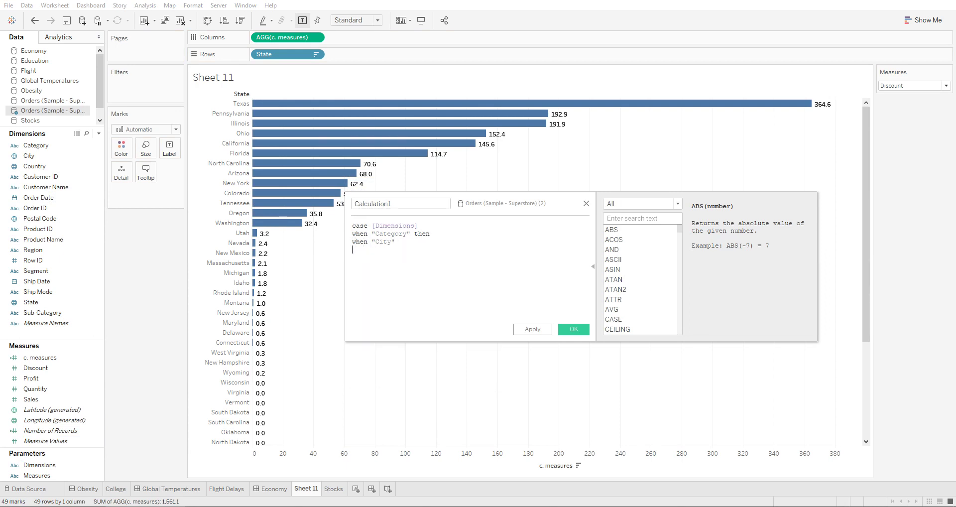
pyautogui.write('then')
pyautogui.press('Return')
pyautogui.write('when "Coutnry" then')
pyautogui.press('Return')
# Add the line when "Customer ID" then to the formula and close the case statement with END
pyautogui.write('w')
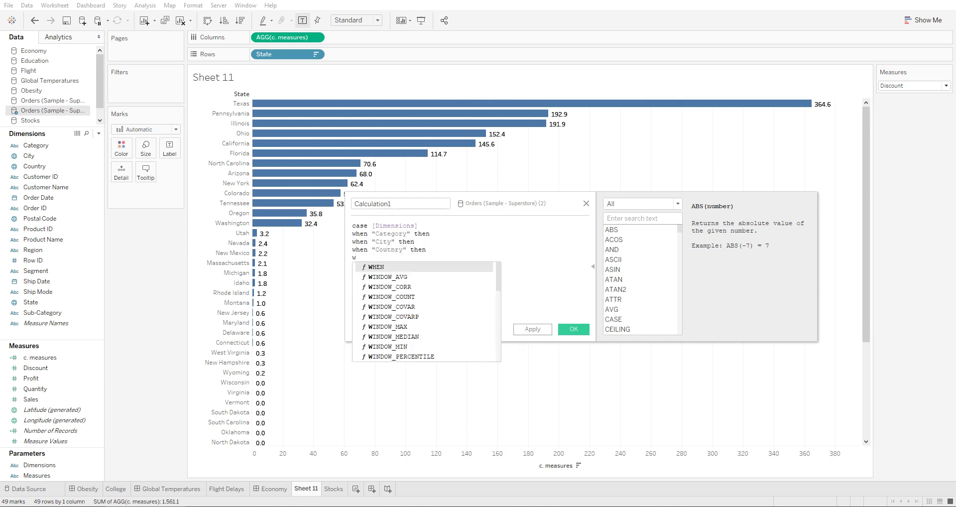
pyautogui.write('hen Country')
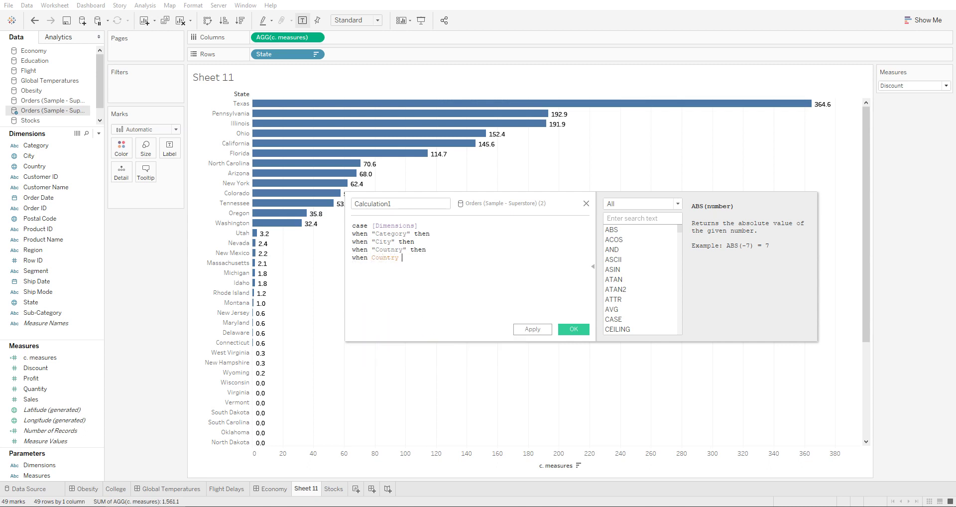
pyautogui.press('BackSpace')
pyautogui.press('BackSpace')
pyautogui.press('BackSpace')
pyautogui.press('BackSpace')
pyautogui.press('BackSpace')
pyautogui.press('BackSpace')
pyautogui.press('BackSpace')
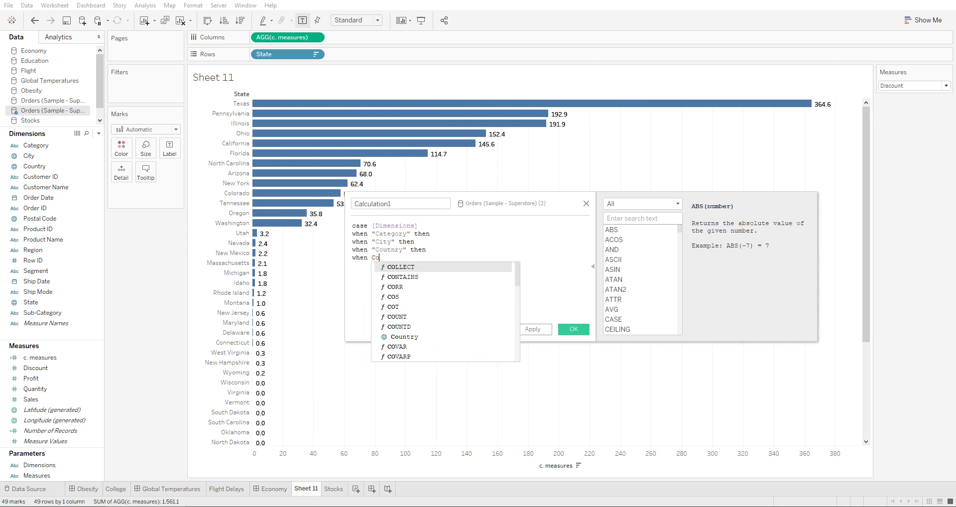
pyautogui.write('ustomer')
pyautogui.press('BackSpace')
pyautogui.press('BackSpace')
pyautogui.press('BackSpace')
pyautogui.press('BackSpace')
pyautogui.press('BackSpace')
pyautogui.press('BackSpace')
pyautogui.press('BackSpace')
pyautogui.press('BackSpace')
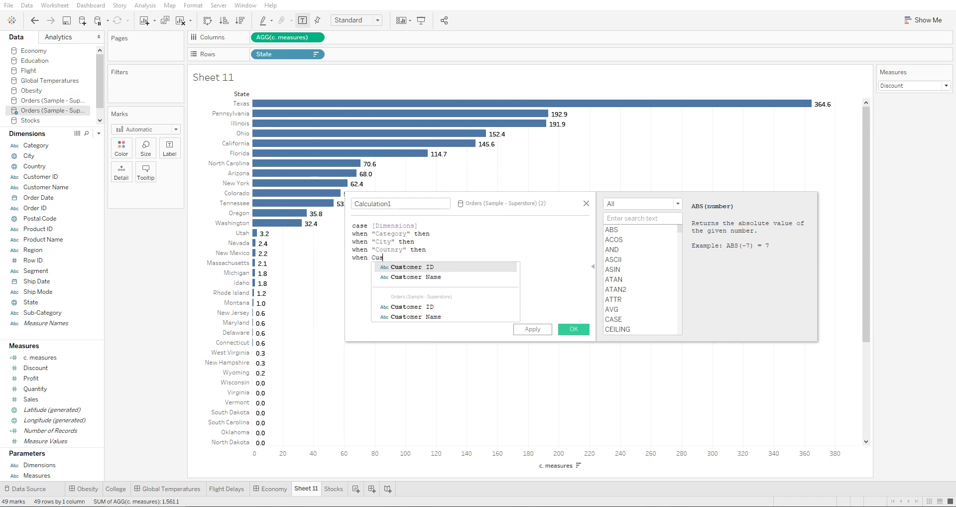
pyautogui.write('"Custome')
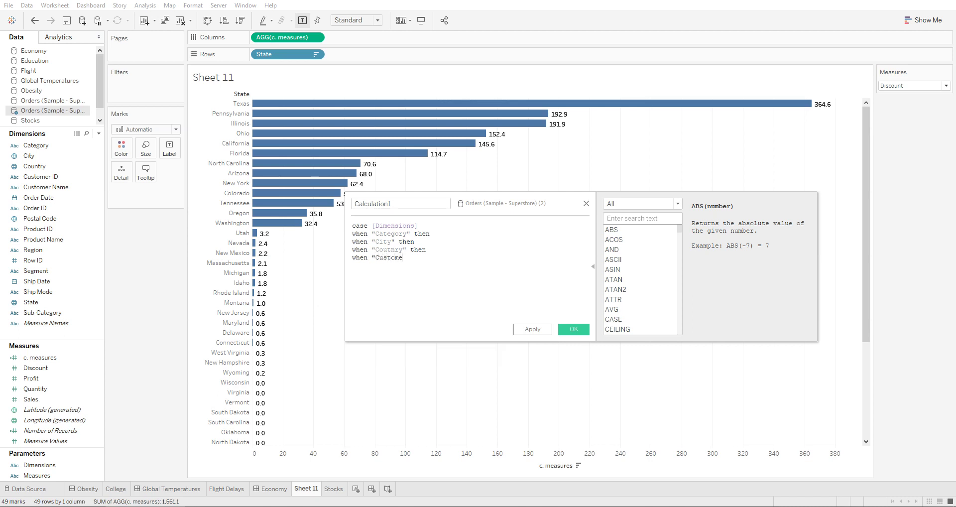
pyautogui.write('r ID" th')
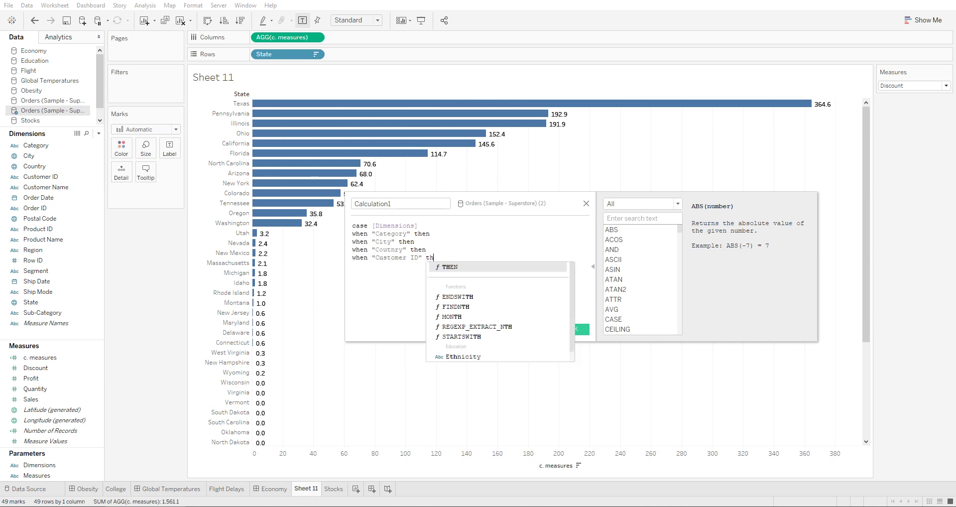
pyautogui.write('en END')
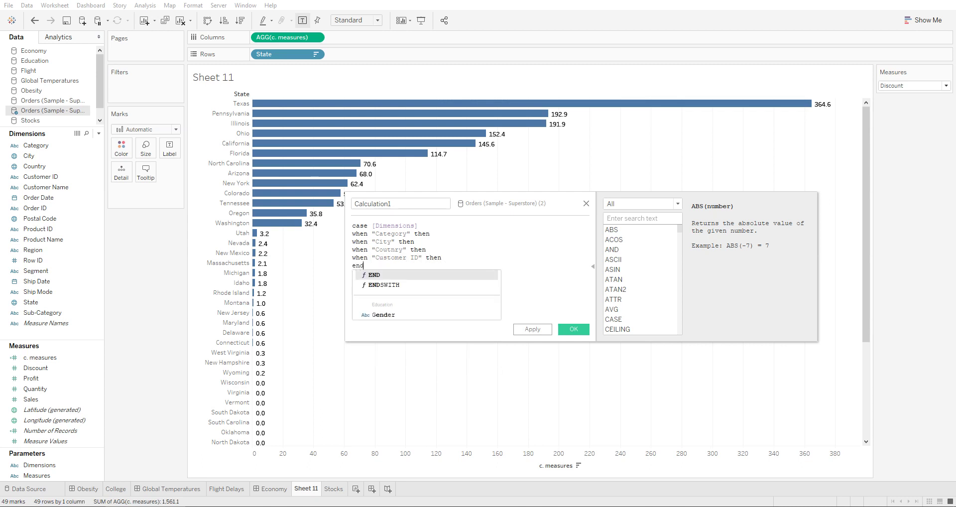
# Insert the fields [Category], [City], [Country] and [Customer ID] as the results after their matching then keywords
pyautogui.click(434, 233)
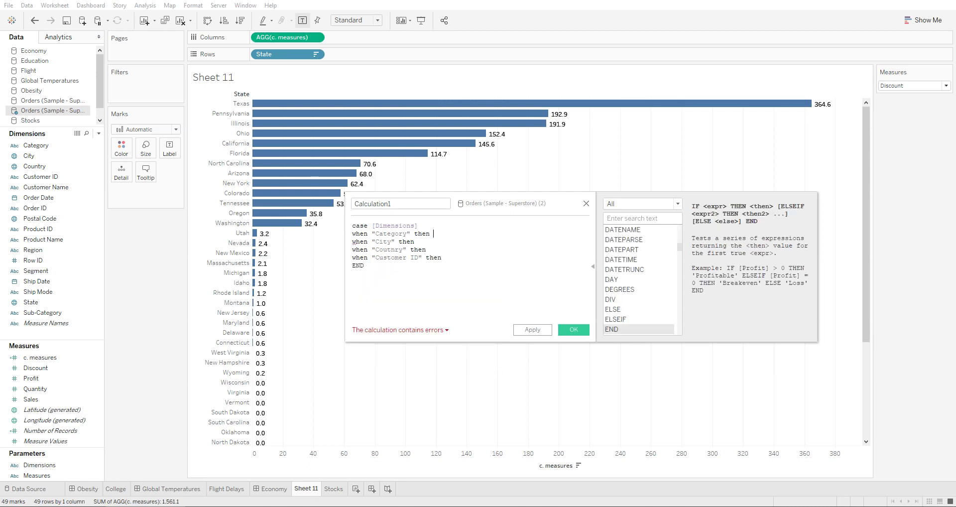
pyautogui.moveTo(36, 145); pyautogui.dragTo(487, 240)
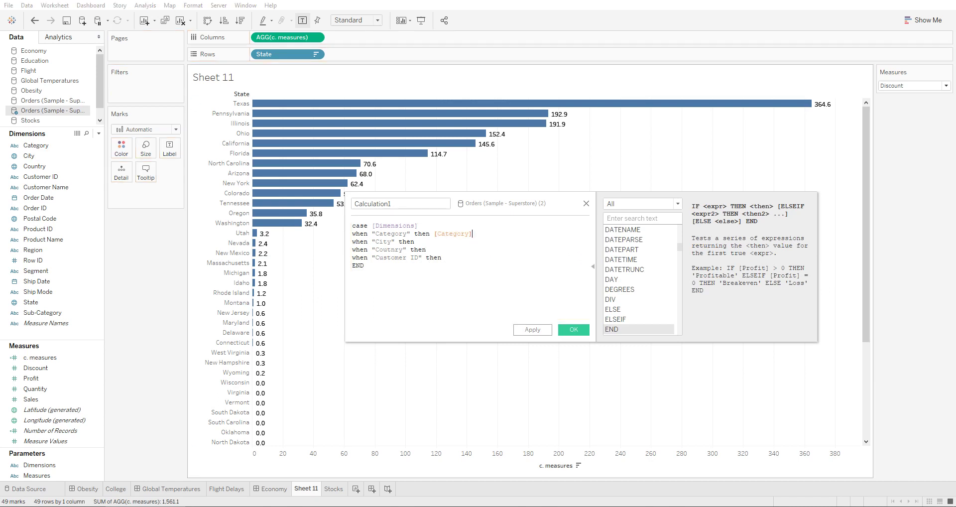
pyautogui.moveTo(29, 156); pyautogui.dragTo(416, 243)
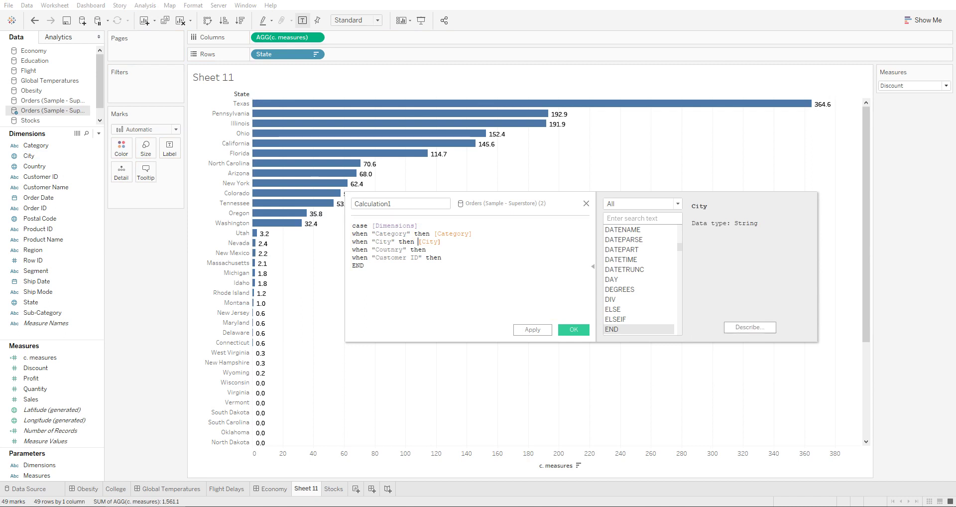
pyautogui.moveTo(34, 166); pyautogui.dragTo(423, 247)
pyautogui.hotkey('ctrl', 'z')
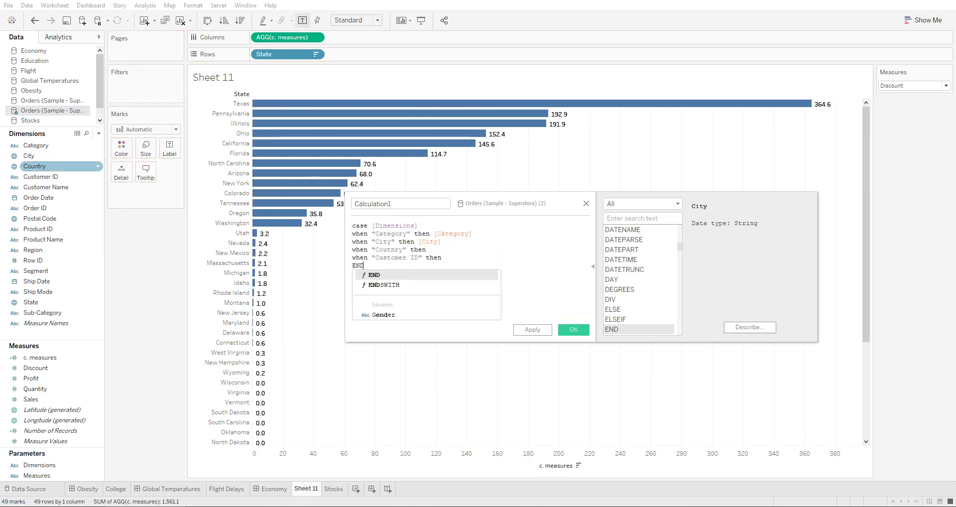
pyautogui.moveTo(34, 165); pyautogui.dragTo(426, 251)
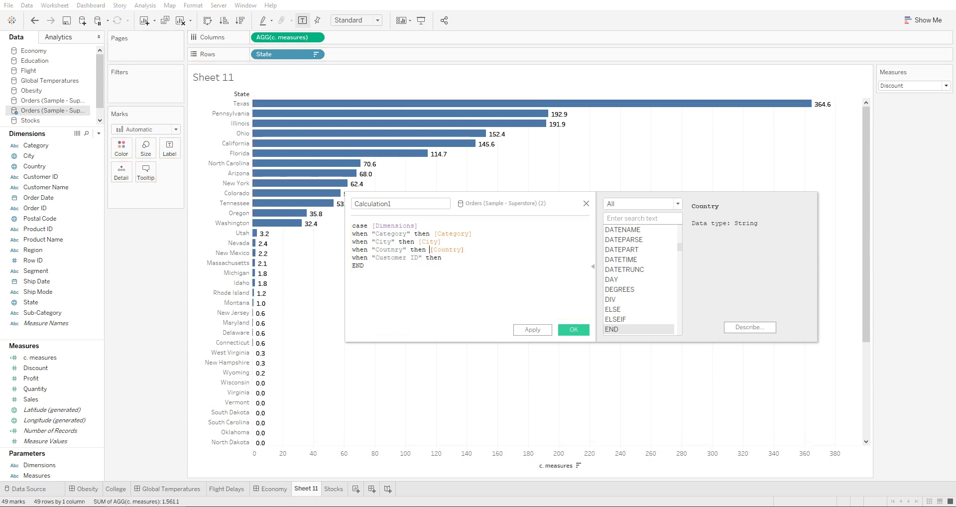
pyautogui.moveTo(37, 176); pyautogui.dragTo(448, 258)
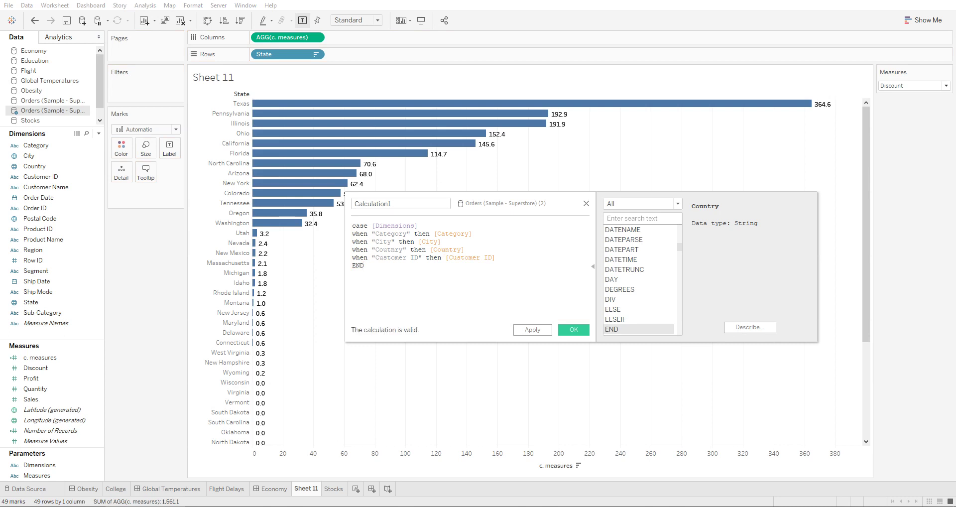
# Check the spelling in the Dimensions parameter's value list, correct the third case value to "Country" and save the calculated field
pyautogui.doubleClick(389, 250)
pyautogui.rightClick(44, 465)
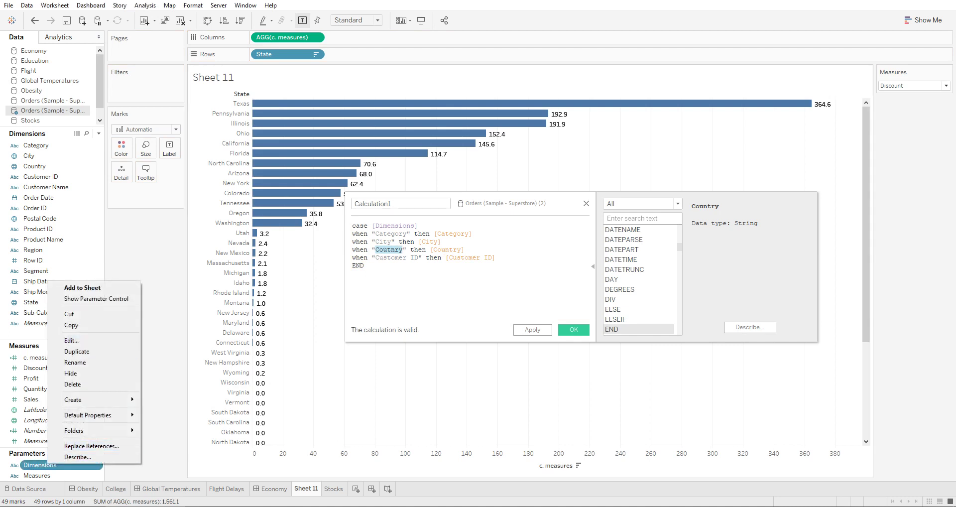
pyautogui.click(71, 340)
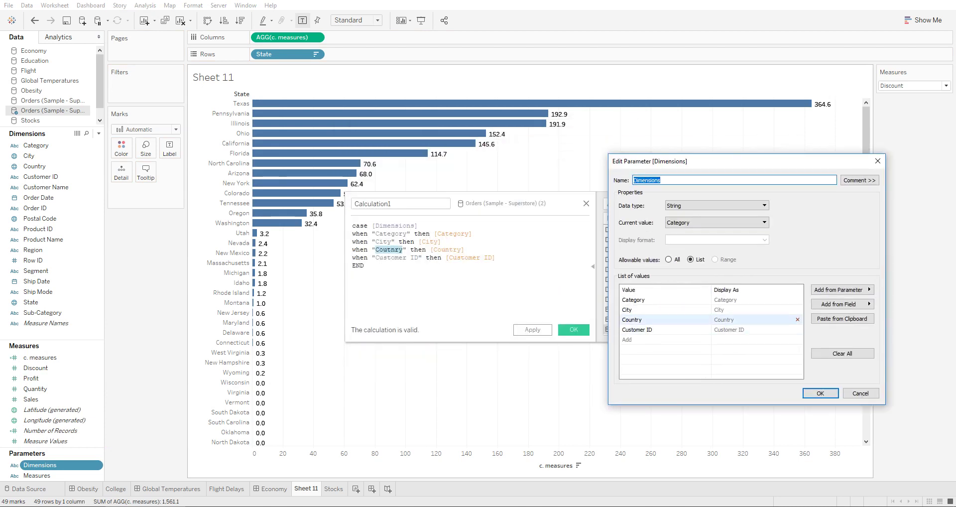
pyautogui.click(820, 393)
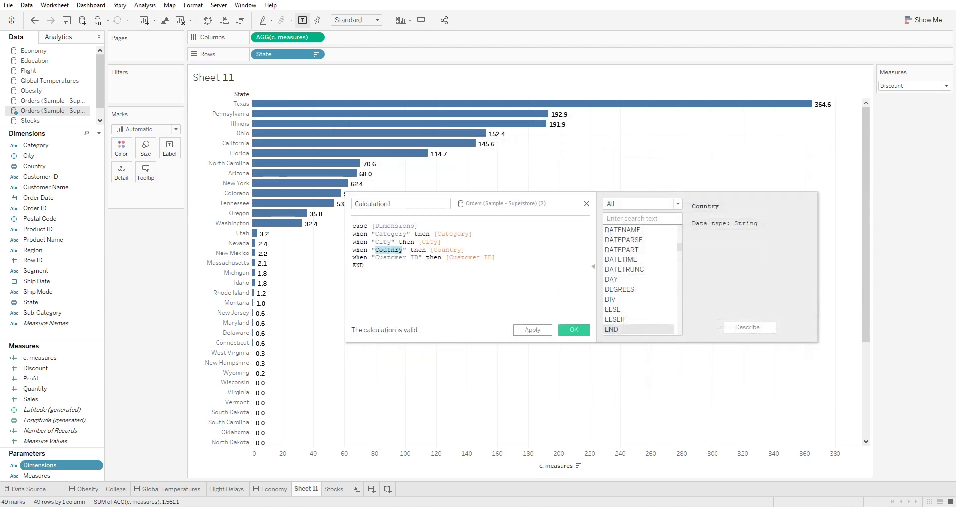
pyautogui.doubleClick(388, 249)
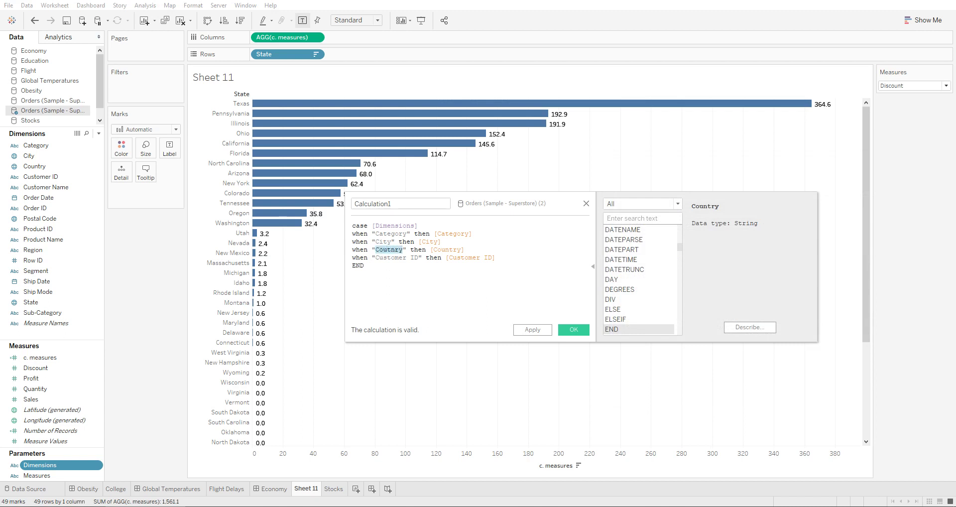
pyautogui.write('Country')
pyautogui.click(573, 329)
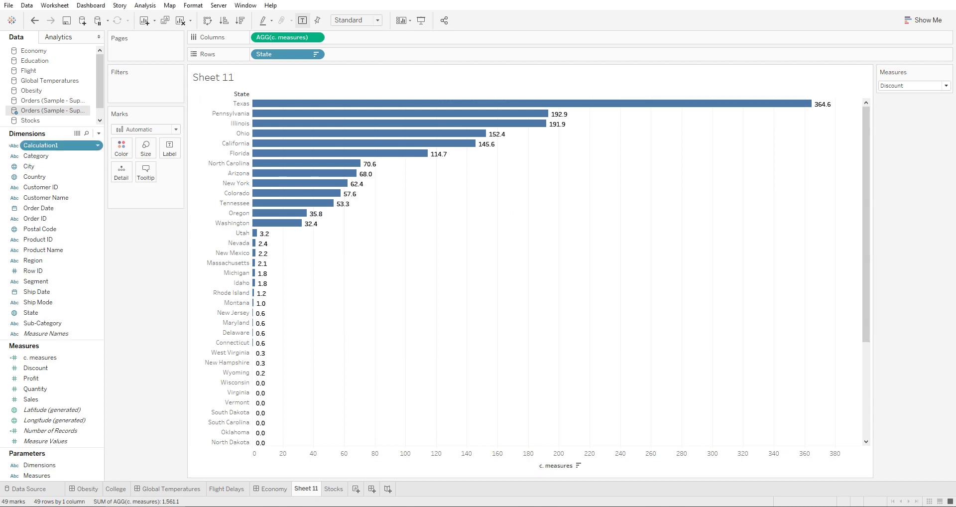
# Replace State on Rows with the calculated field Calculation1 and show the Dimensions parameter control
pyautogui.moveTo(55, 145); pyautogui.dragTo(264, 54)
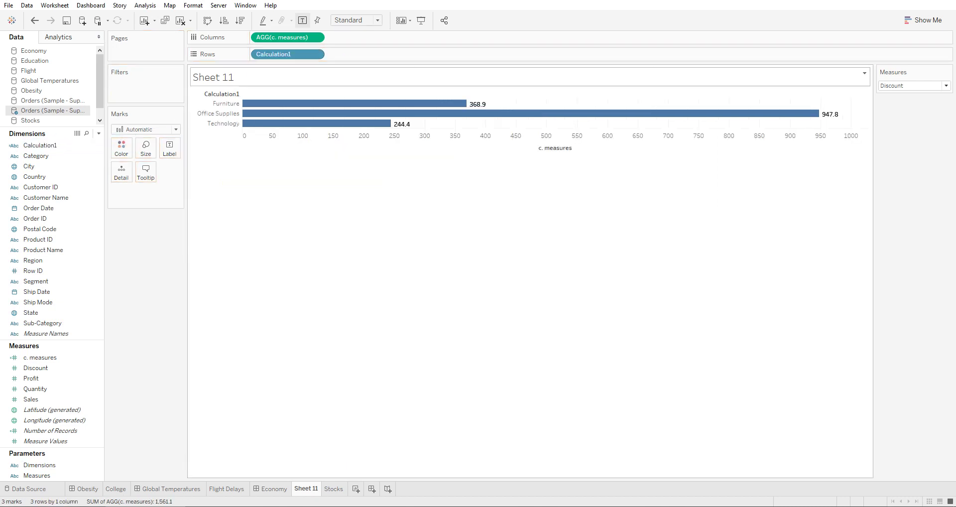
pyautogui.click(41, 464)
pyautogui.rightClick(41, 465)
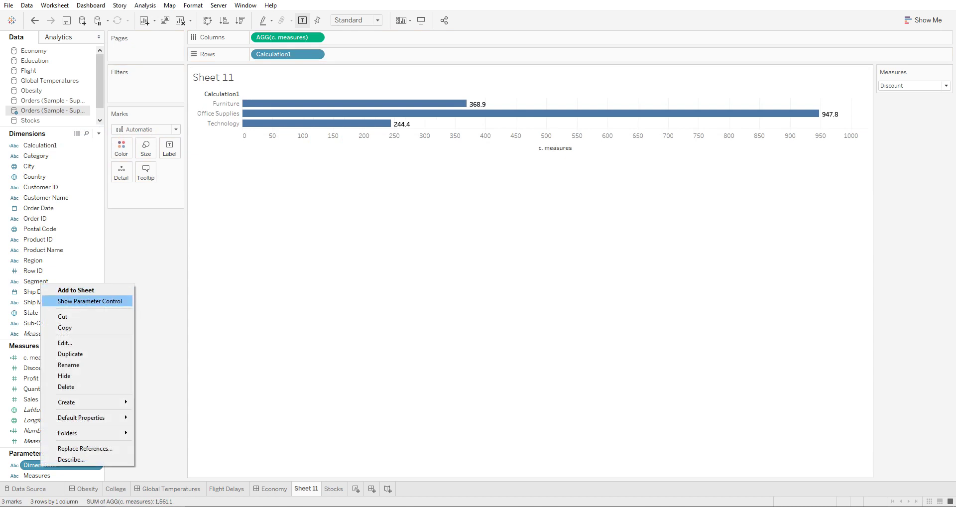
pyautogui.click(89, 301)
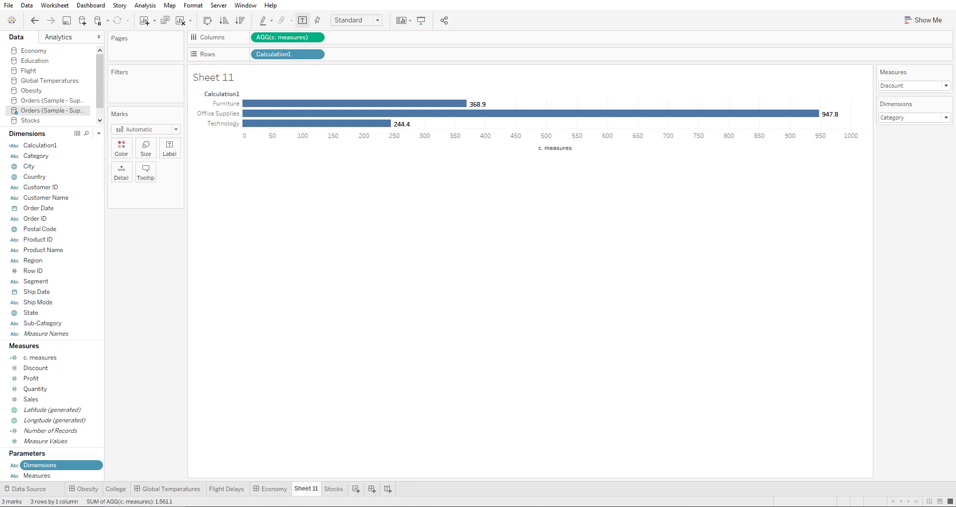
# Set the Dimensions parameter to City and sort the bars in ascending order by c. measures
pyautogui.click(946, 118)
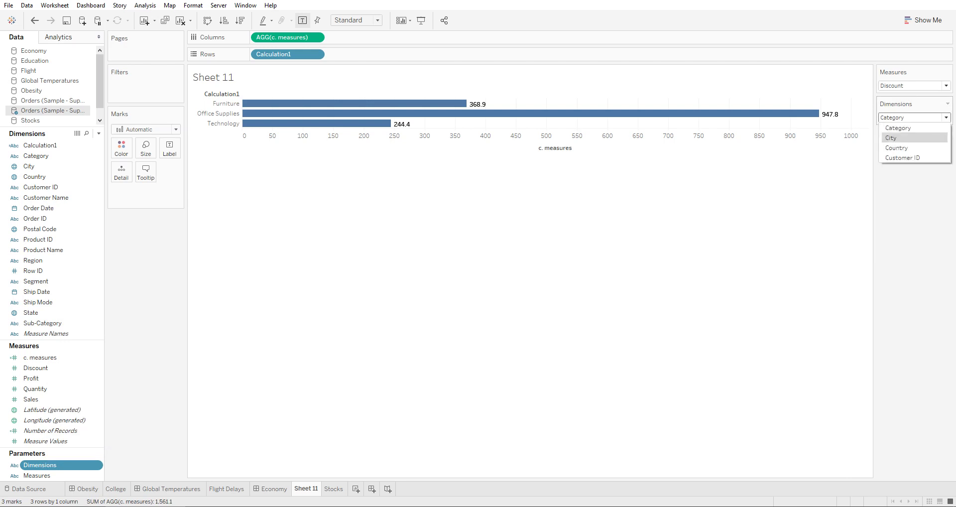
pyautogui.click(891, 138)
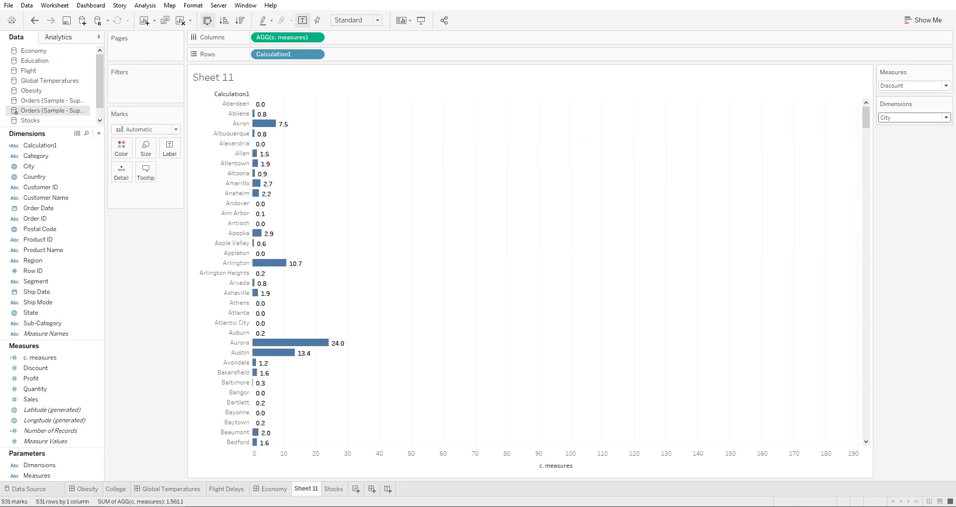
pyautogui.click(224, 21)
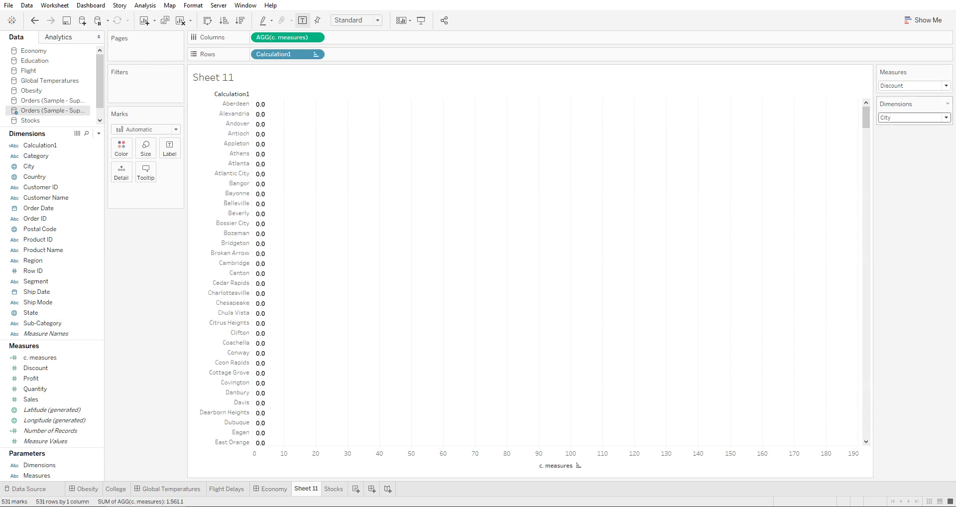
# Set the Measures parameter to Profit and the Dimensions parameter to Category
pyautogui.click(946, 85)
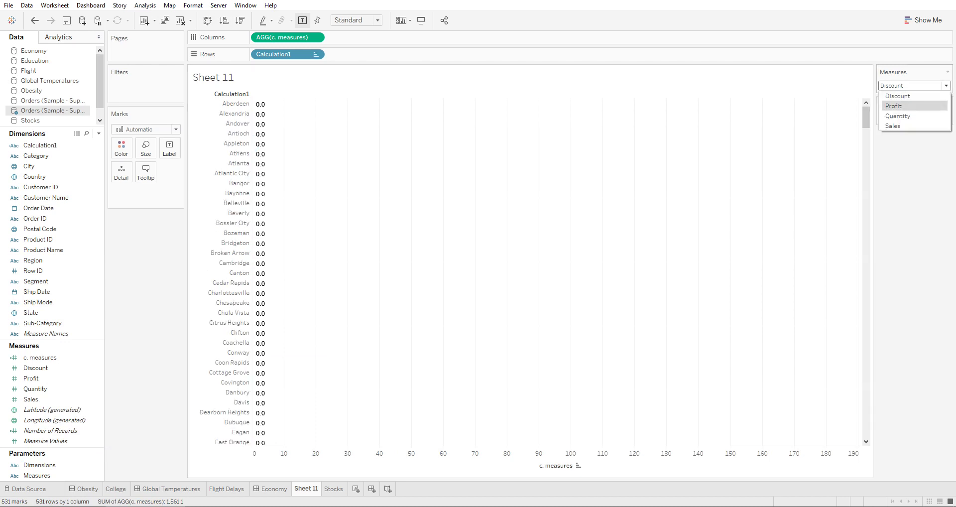
pyautogui.click(893, 105)
pyautogui.click(946, 117)
pyautogui.click(898, 128)
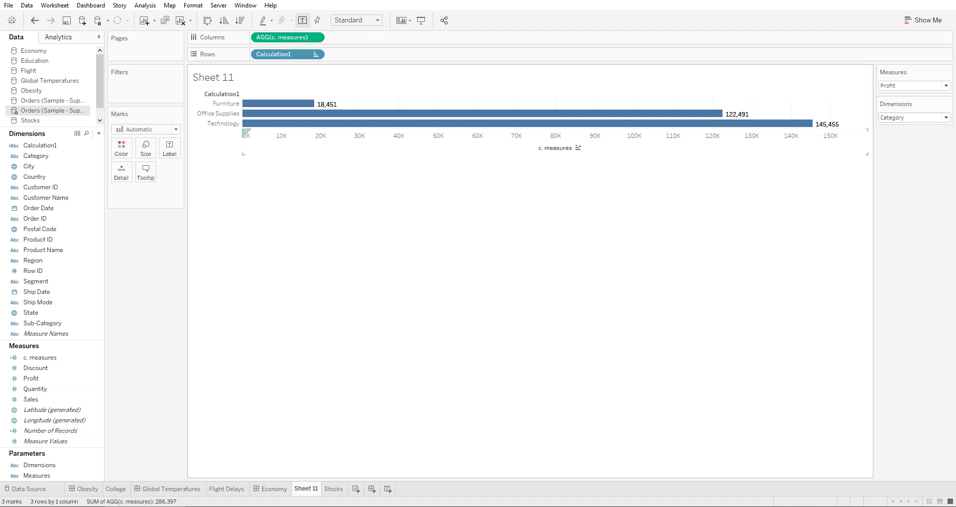
pyautogui.rightClick(306, 488)
pyautogui.moveTo(338, 478)
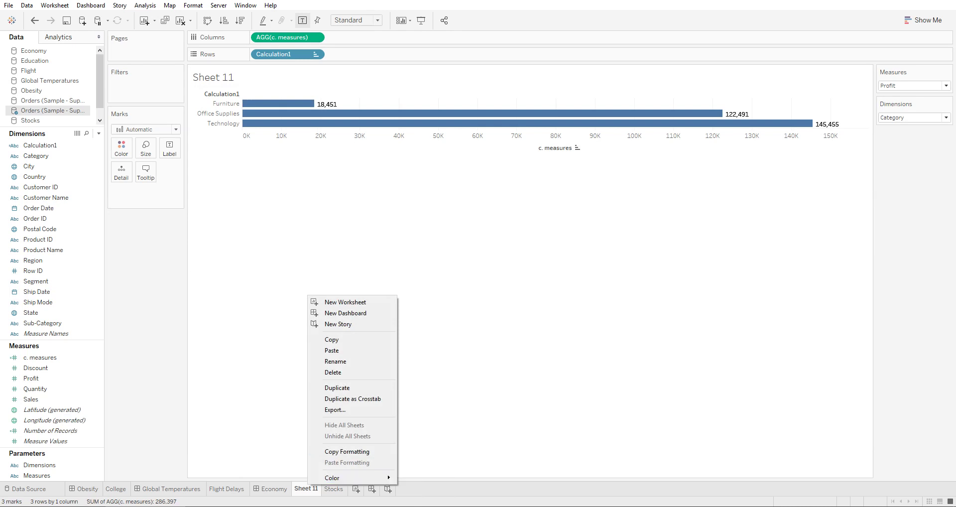
pyautogui.press('Escape')
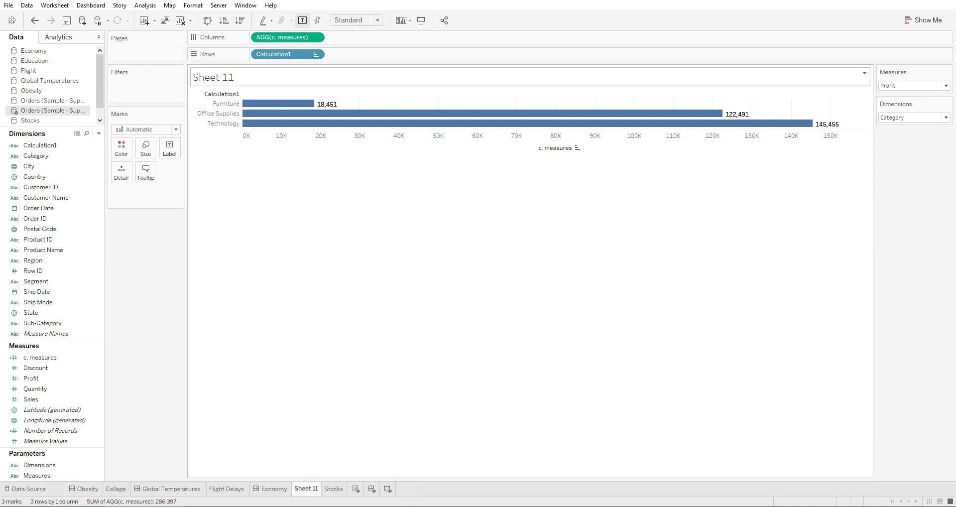
# Open the worksheet title for editing and delete its sheet name placeholder
pyautogui.doubleClick(213, 77)
pyautogui.hotkey('ctrl', 'a')
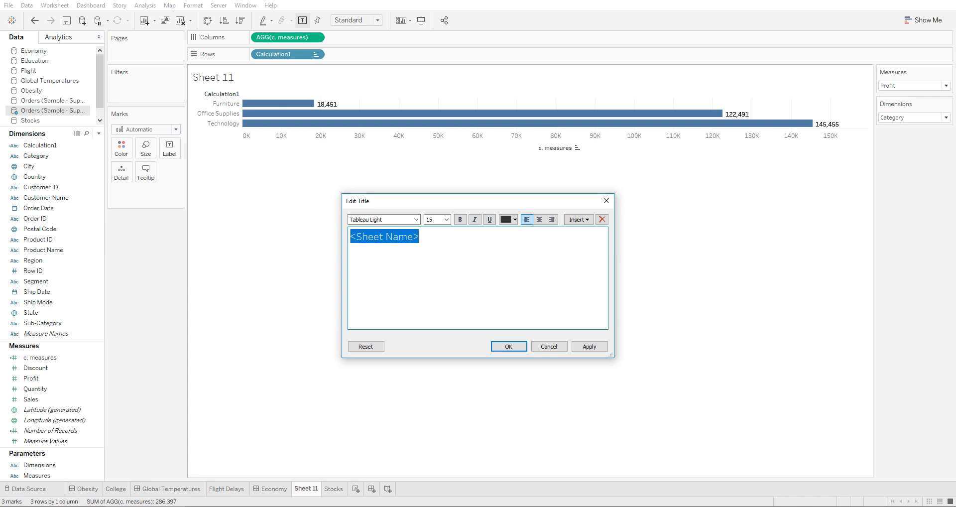
pyautogui.click(579, 219)
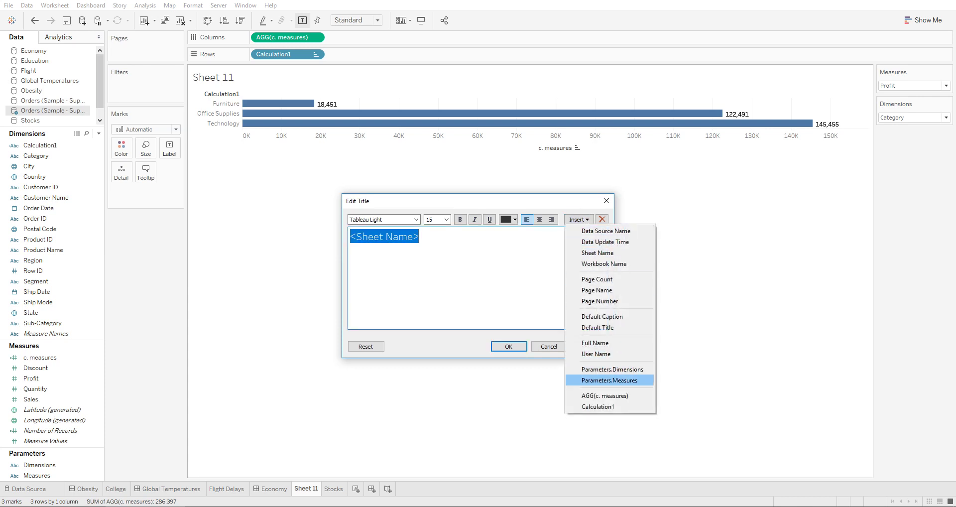
pyautogui.click(427, 239)
pyautogui.hotkey('ctrl', 'a')
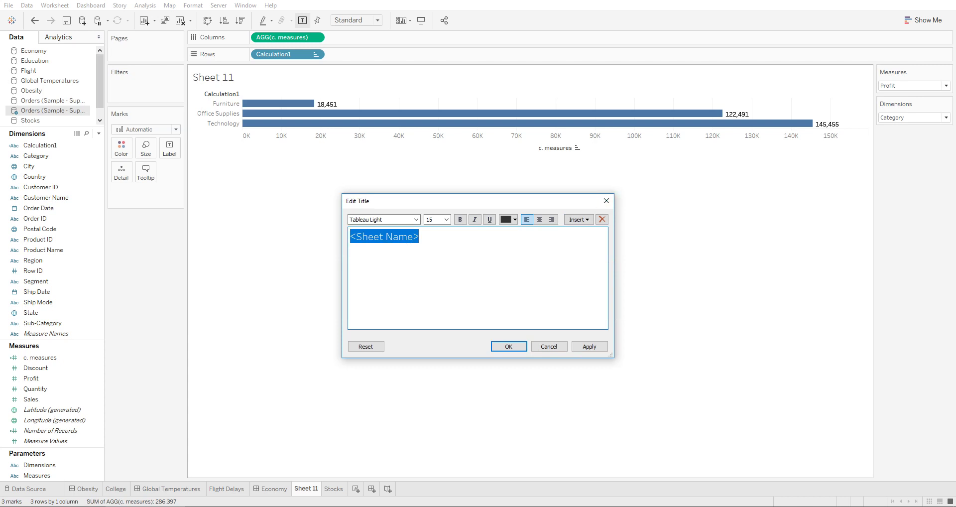
pyautogui.click(350, 236)
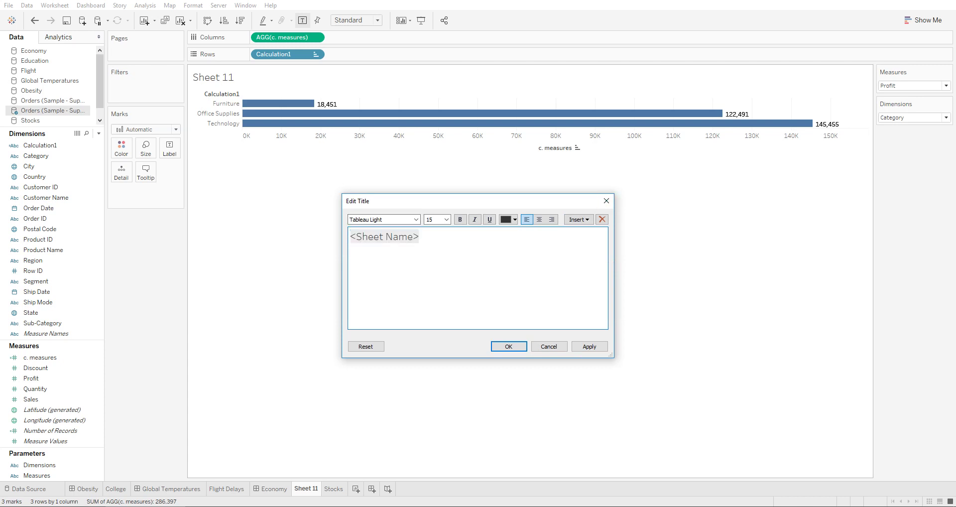
pyautogui.hotkey('ctrl', 'a')
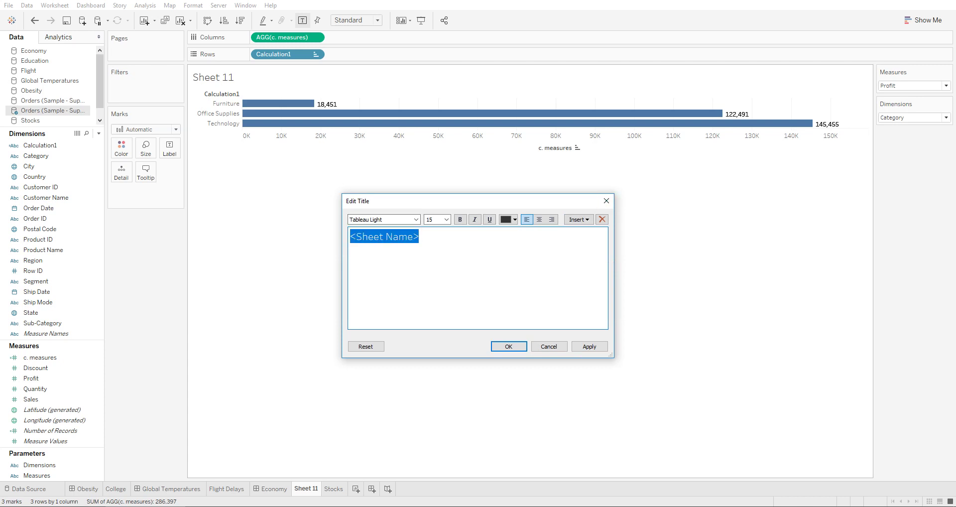
pyautogui.press('BackSpace')
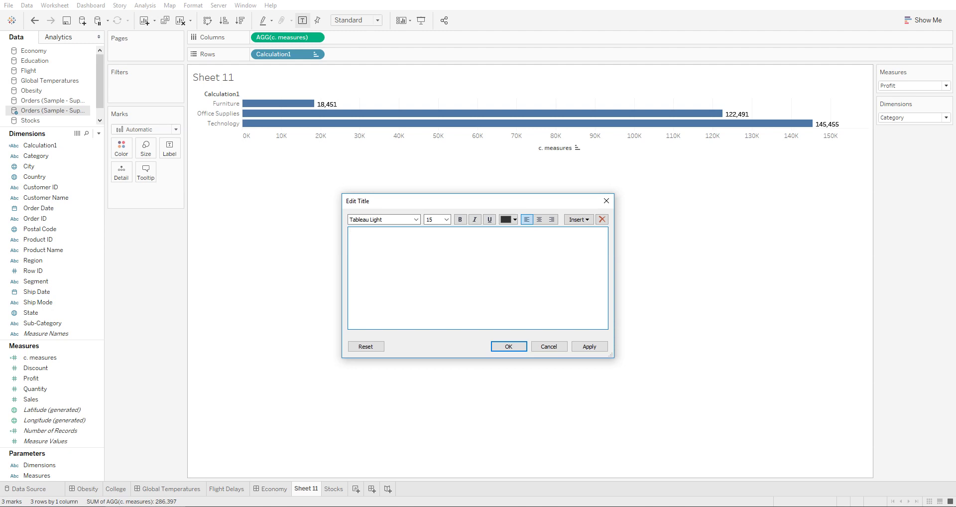
# Build the title from the Measures parameter, the word "vs" and the Dimensions parameter, and apply it
pyautogui.click(578, 219)
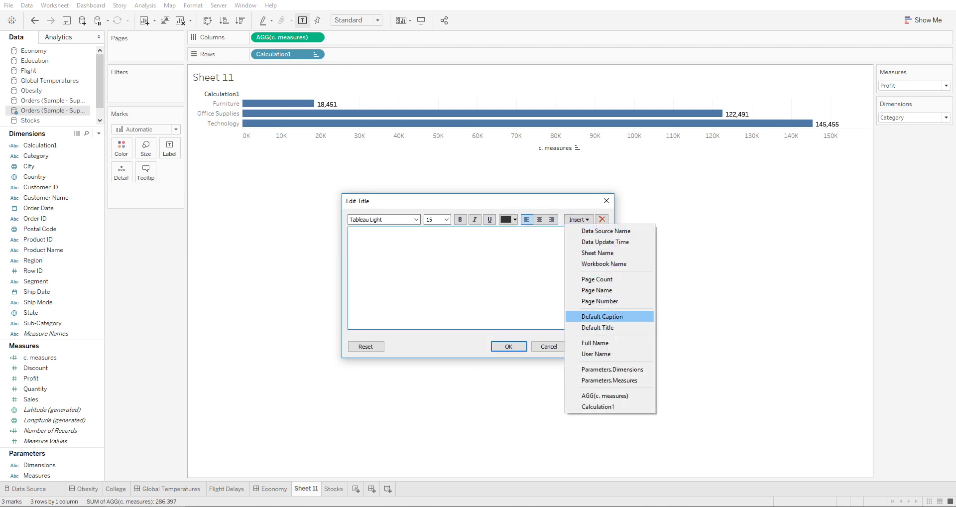
pyautogui.click(609, 380)
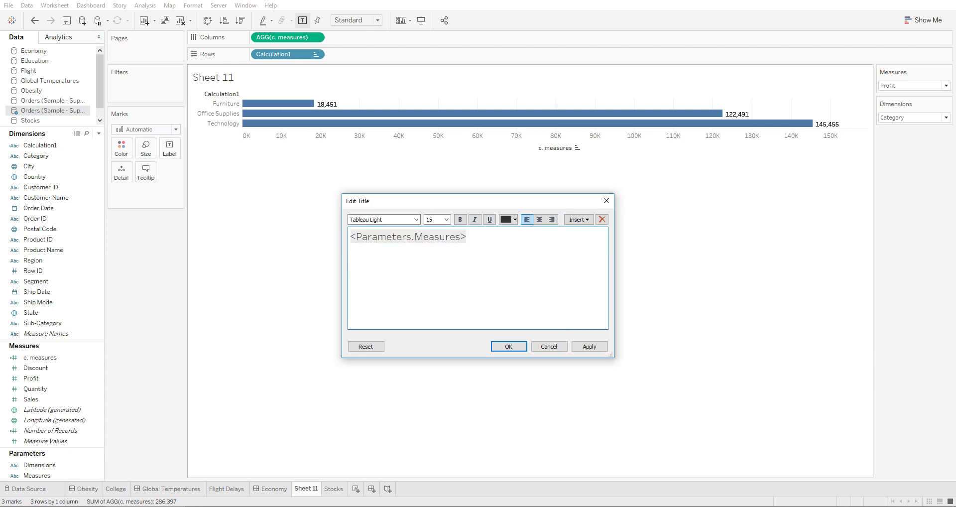
pyautogui.write('vs')
pyautogui.click(578, 219)
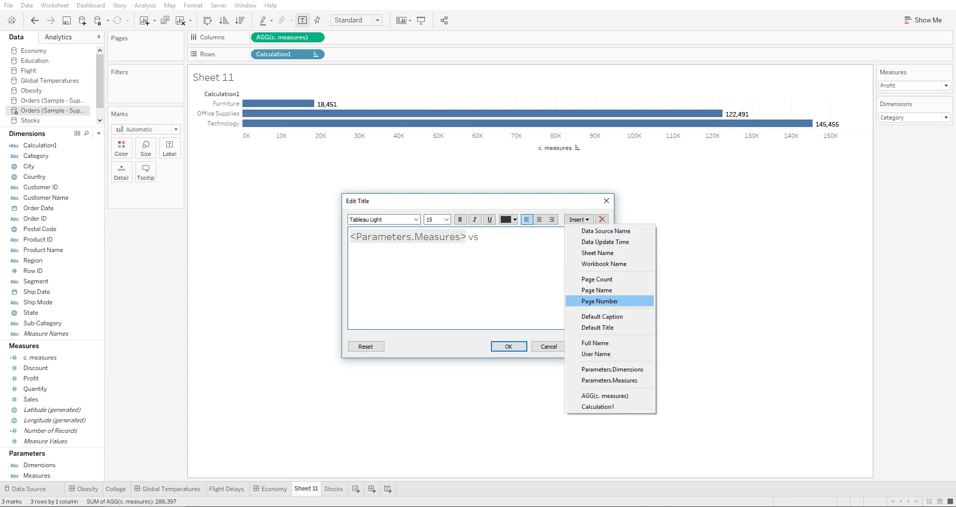
pyautogui.click(612, 369)
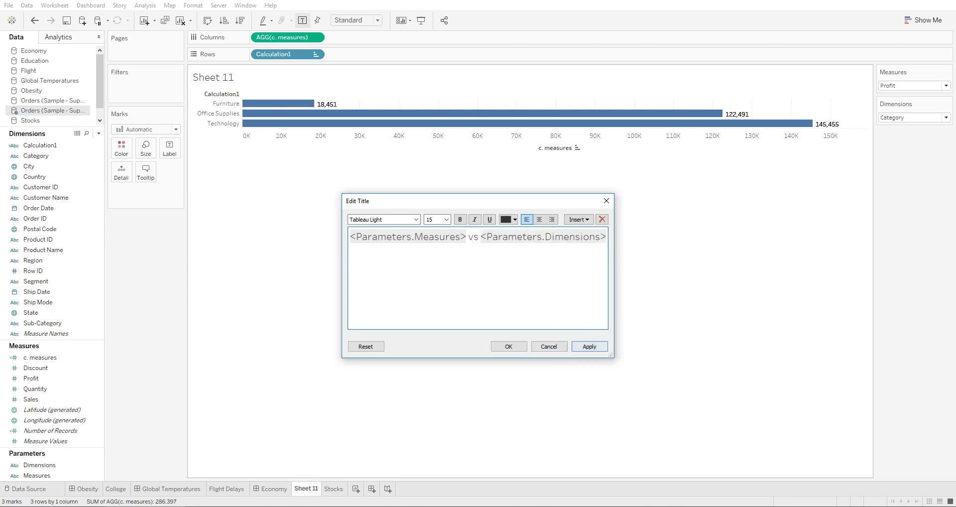
pyautogui.click(589, 346)
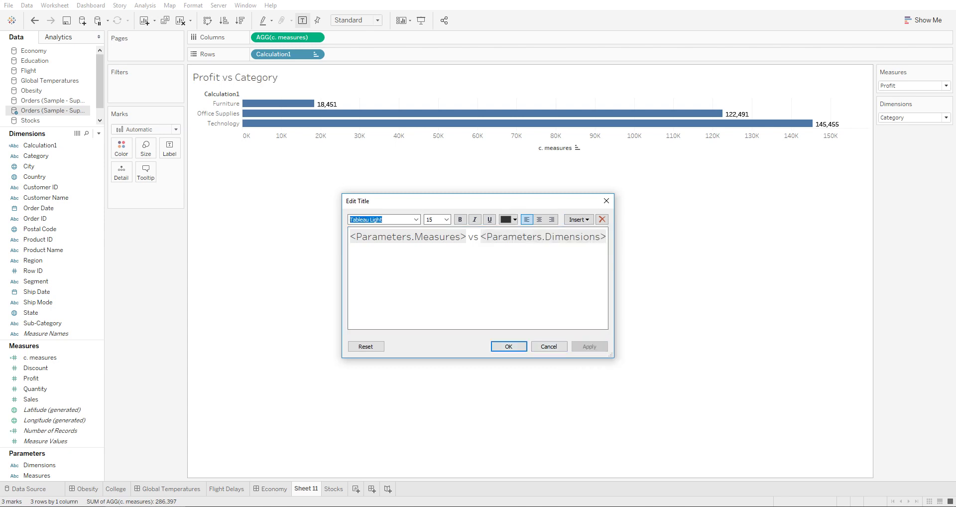
# Replace "vs" with "by" between the two parameters in the title and apply the change
pyautogui.moveTo(479, 237); pyautogui.dragTo(469, 237)
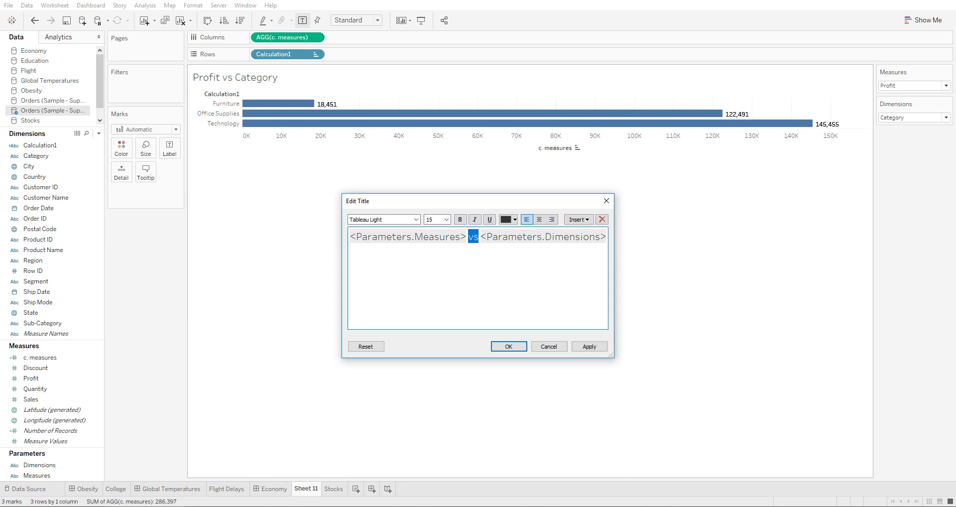
pyautogui.write('by')
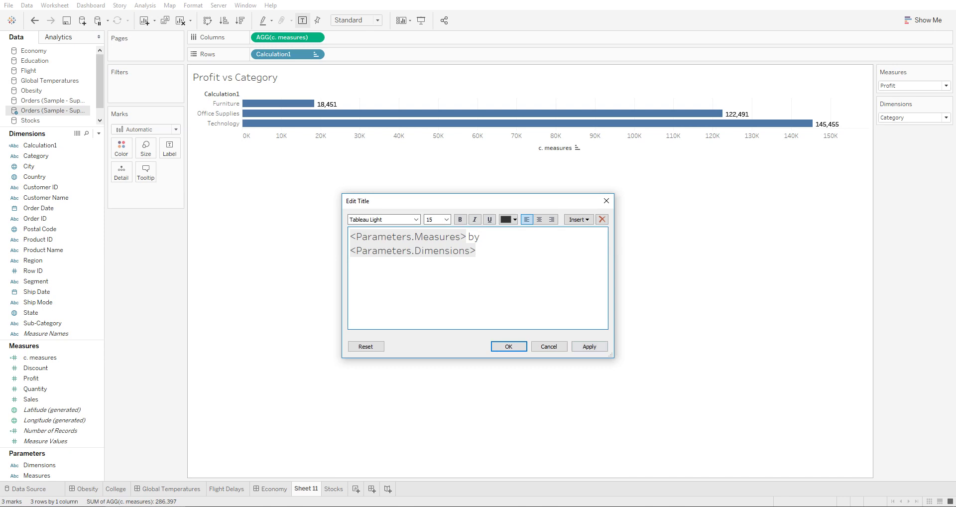
pyautogui.click(589, 346)
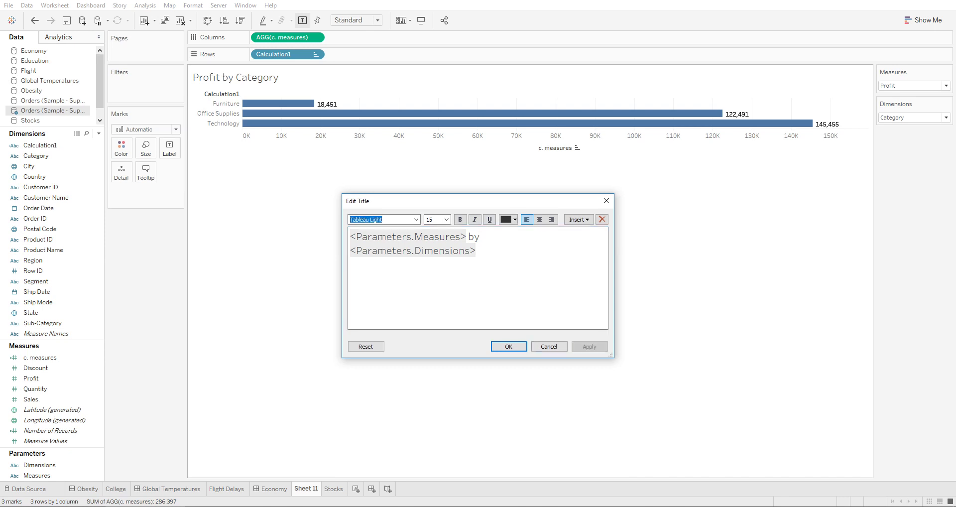
# Make the whole title bold and centred, and accept the title edits
pyautogui.moveTo(478, 251); pyautogui.dragTo(350, 236)
pyautogui.click(460, 220)
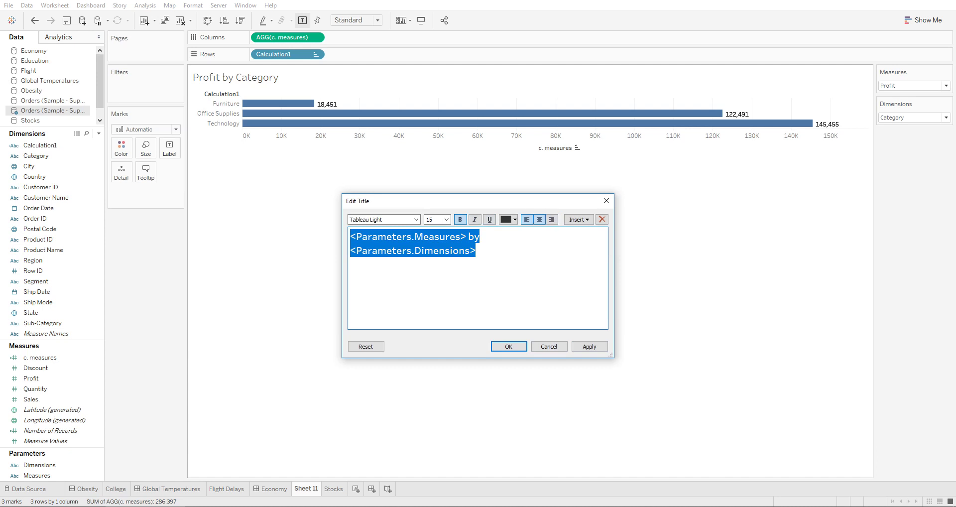
pyautogui.click(539, 219)
pyautogui.click(590, 346)
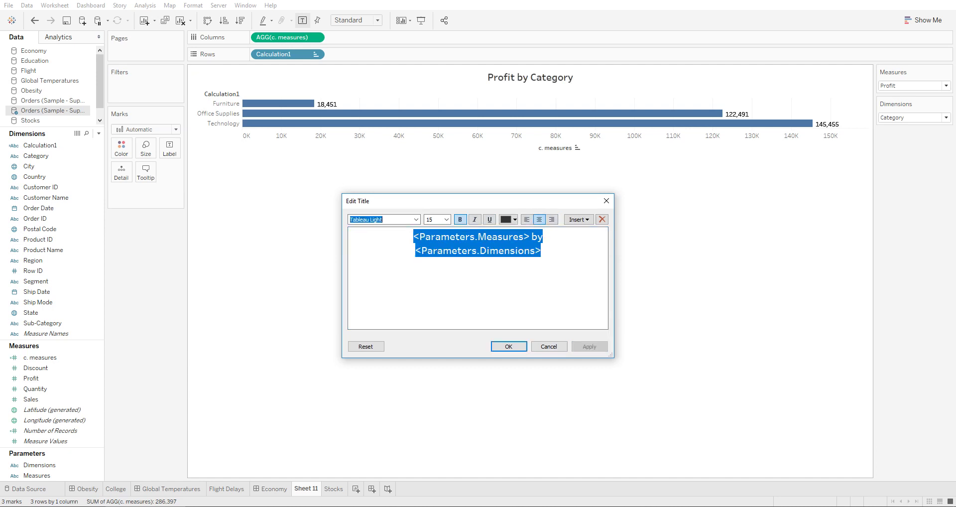
pyautogui.click(508, 346)
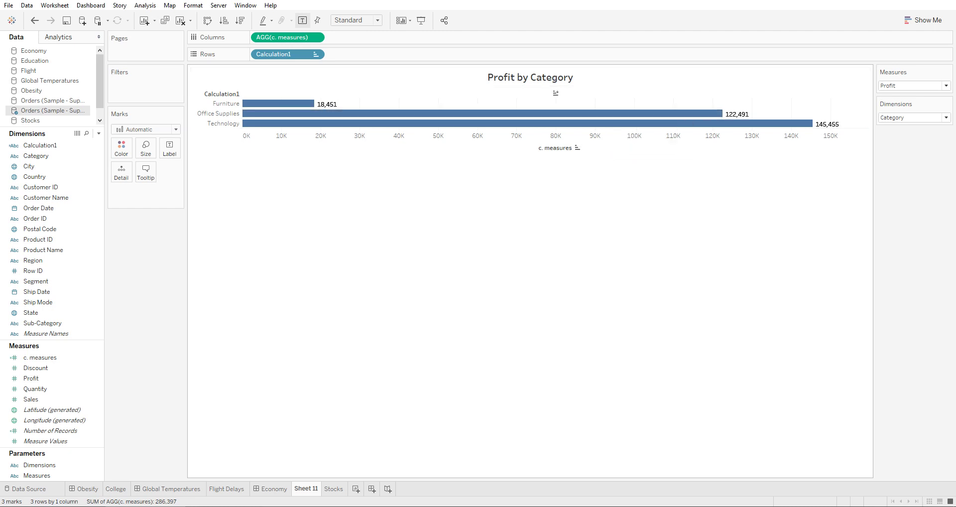
# Set the Measures parameter to Discount and the Dimensions parameter to Country
pyautogui.click(946, 86)
pyautogui.click(897, 95)
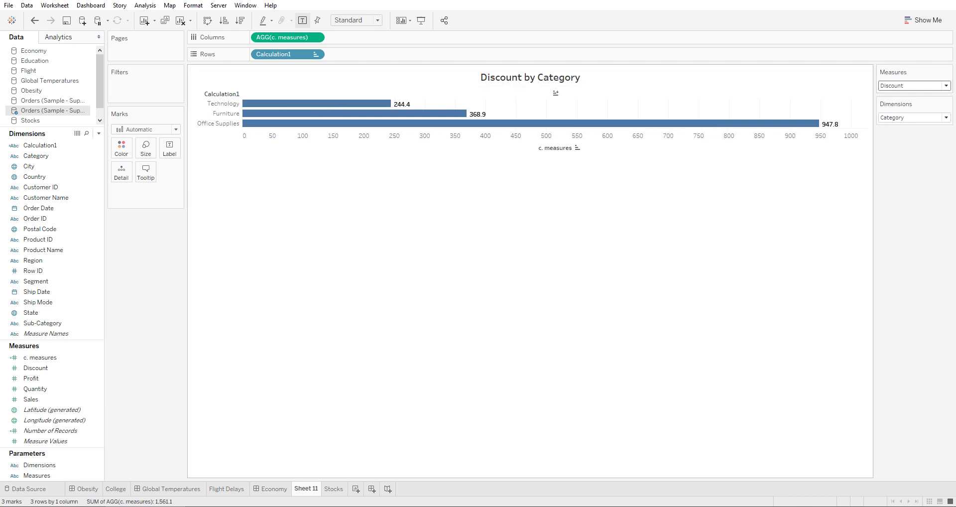
pyautogui.click(945, 117)
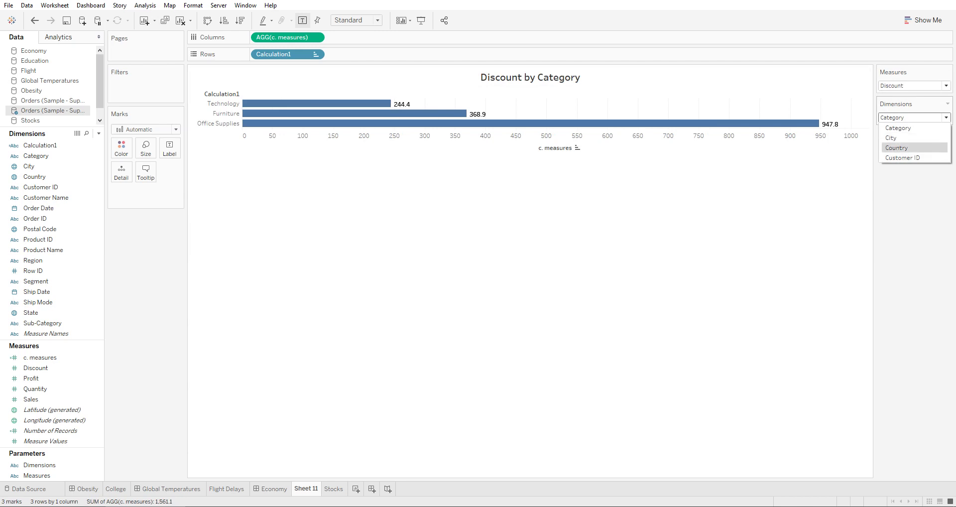
pyautogui.click(896, 148)
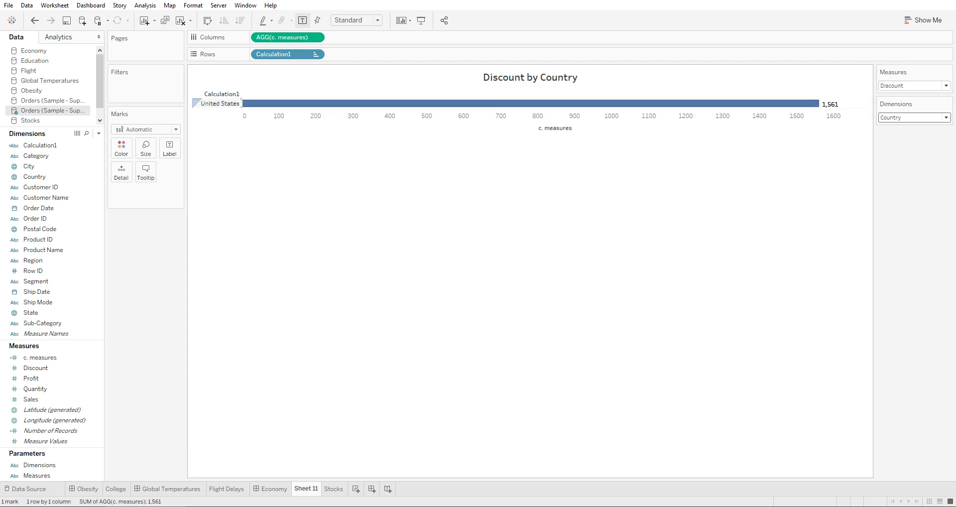
# Switch the Measures parameter to Sales and to Quantity to test the chart and its dynamic title
pyautogui.click(945, 85)
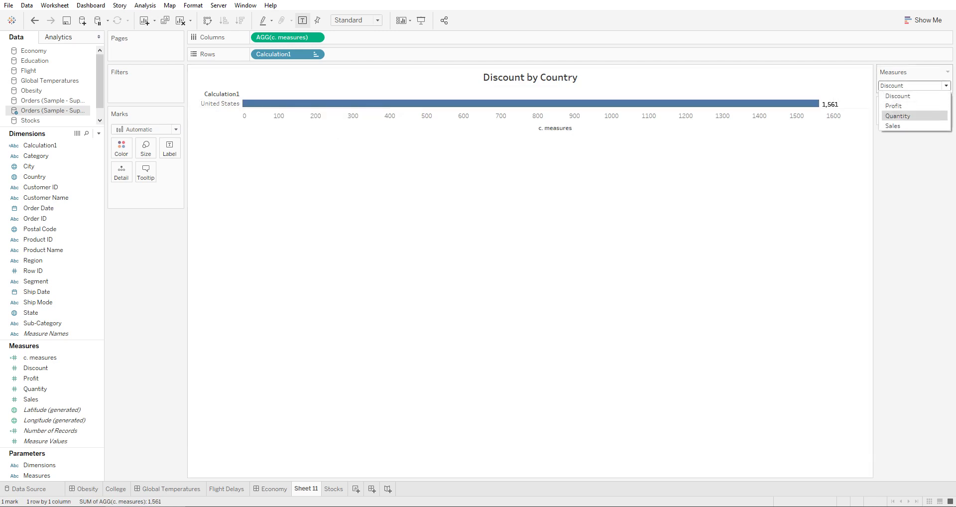
pyautogui.click(912, 126)
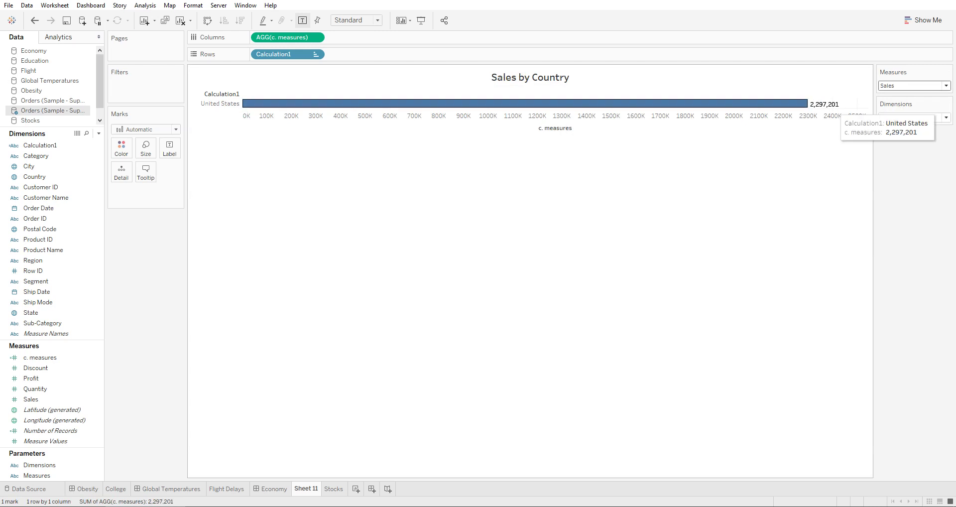
pyautogui.click(945, 86)
pyautogui.click(912, 105)
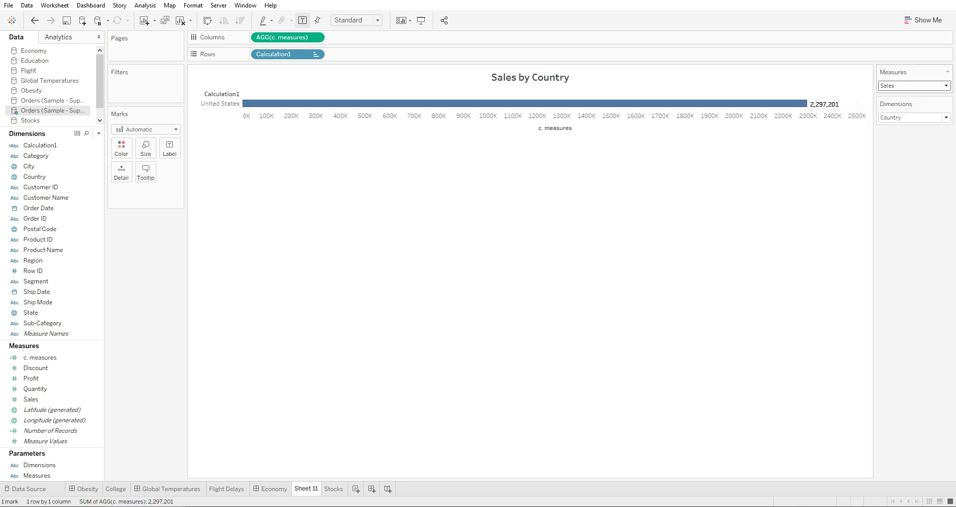
pyautogui.click(945, 85)
pyautogui.click(912, 116)
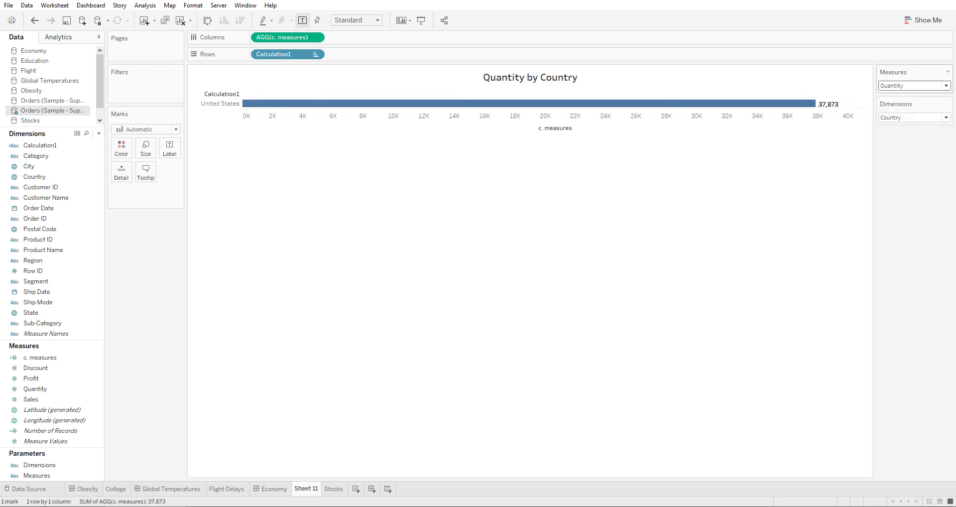
# Set the Measures parameter to Discount and the Dimensions parameter to Category
pyautogui.click(945, 85)
pyautogui.click(897, 95)
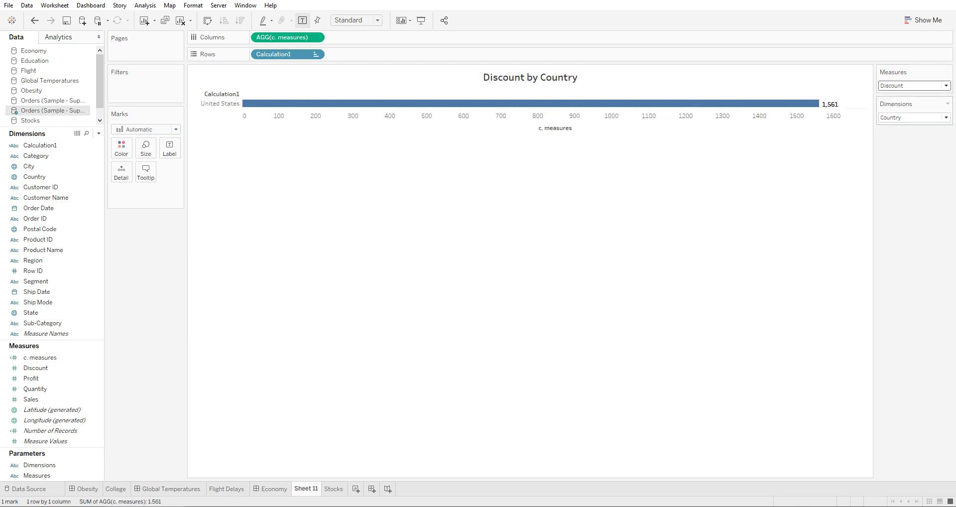
pyautogui.click(945, 117)
pyautogui.click(897, 128)
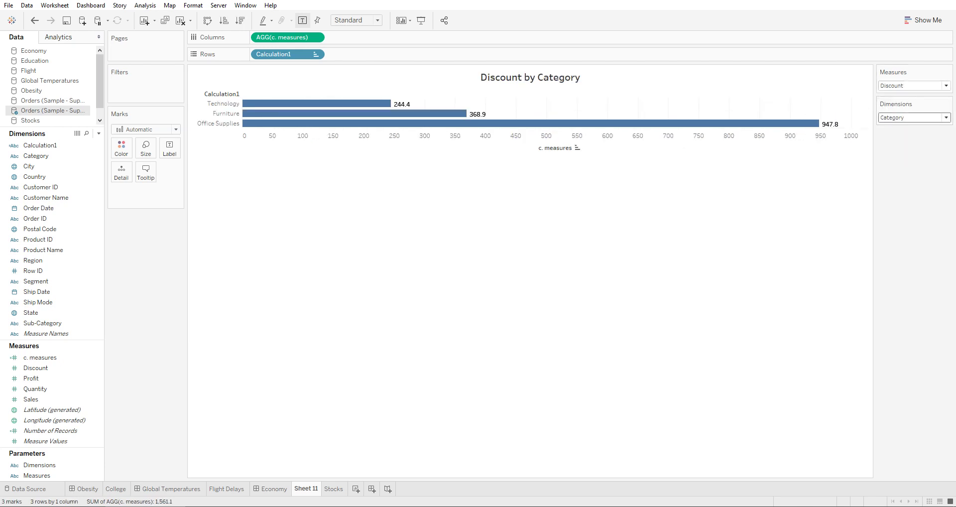